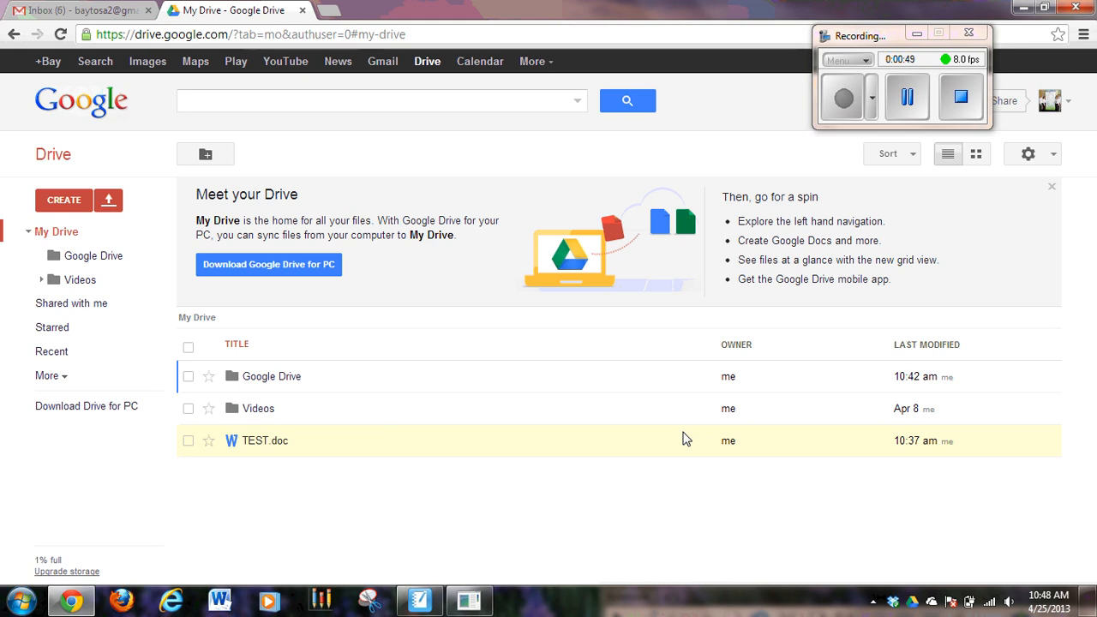
- View the upload options and the files shared by others, and return to My Drive
click(110, 205)
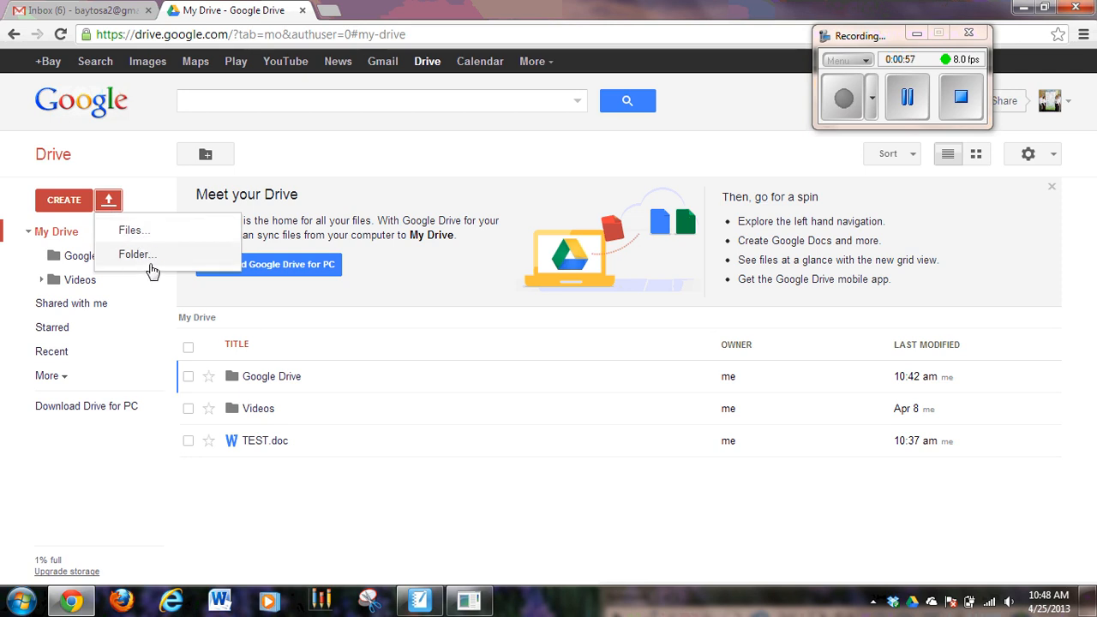
click(119, 505)
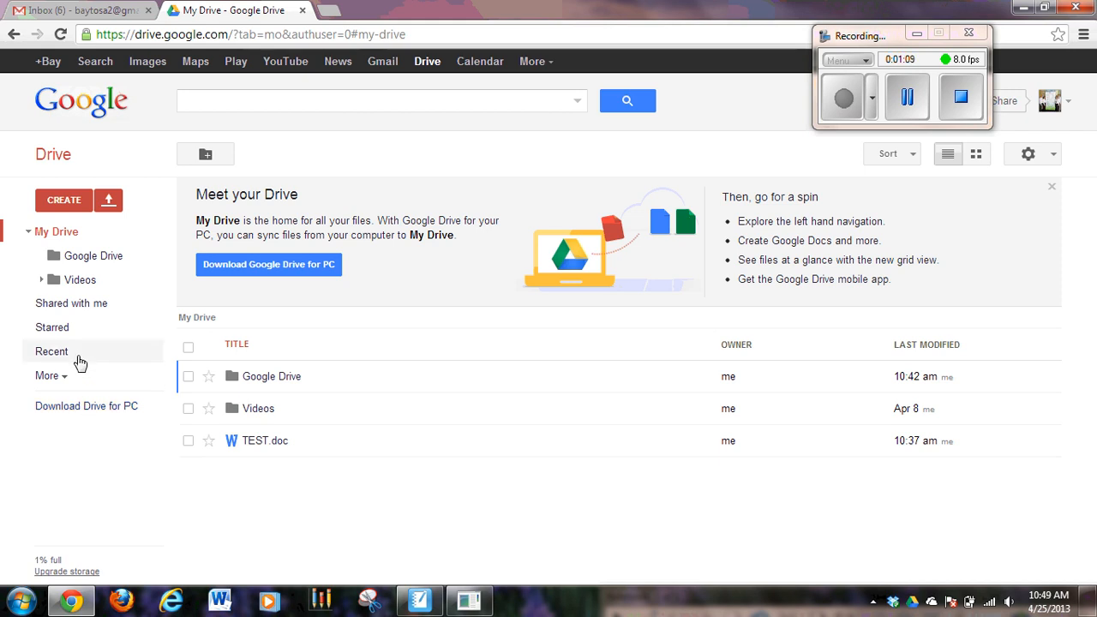
click(74, 305)
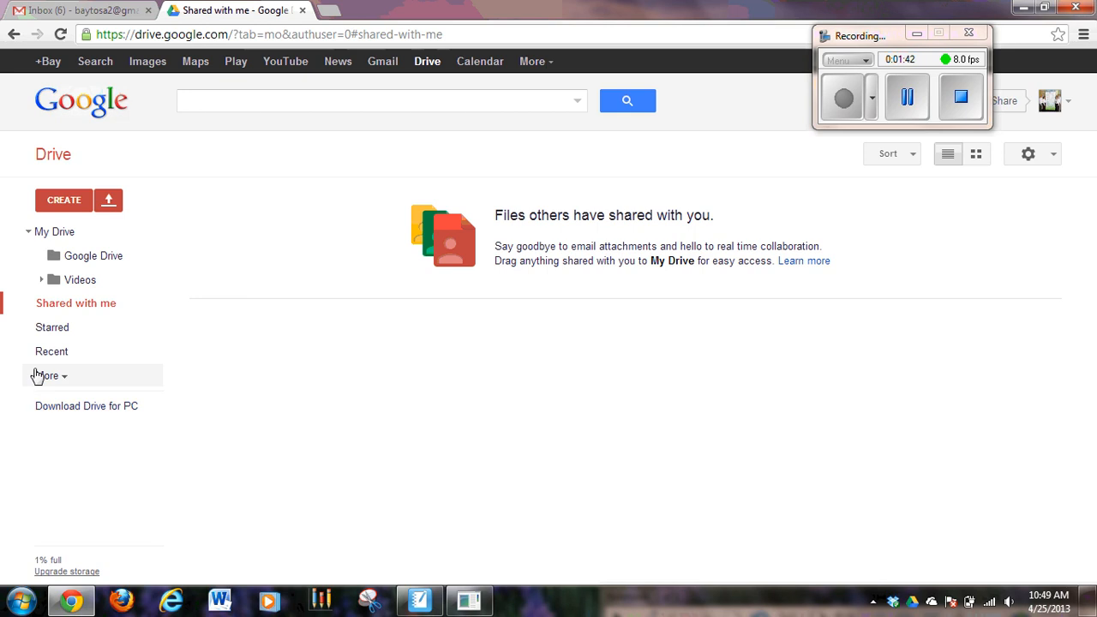
click(54, 236)
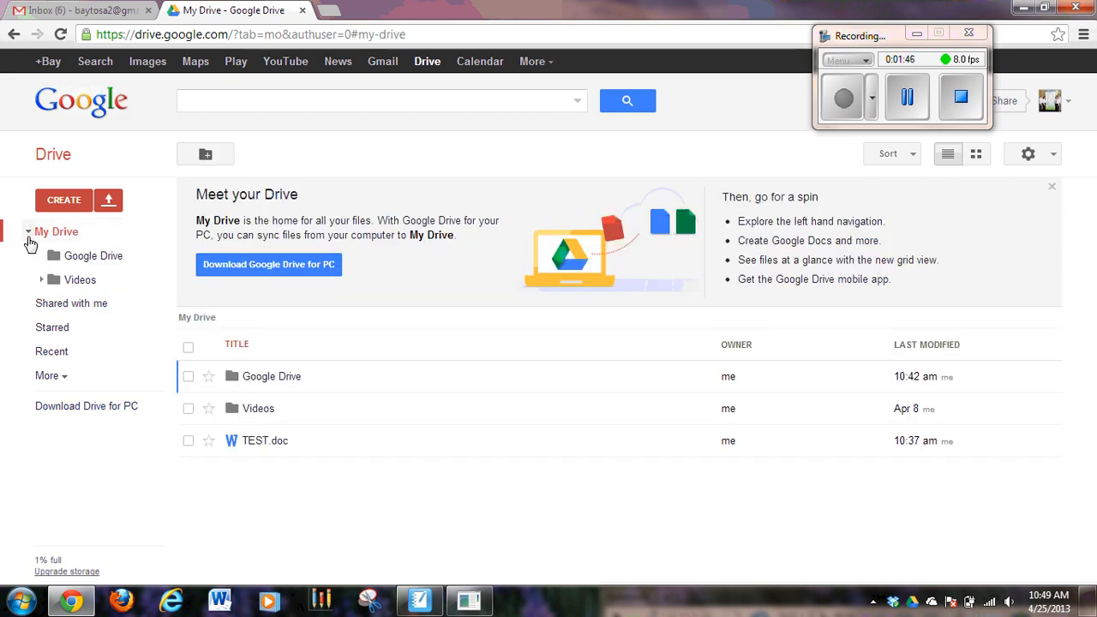
- Look through the Google Drive and Videos folders, collapsing and re-expanding the My Drive folder tree
click(28, 232)
click(30, 233)
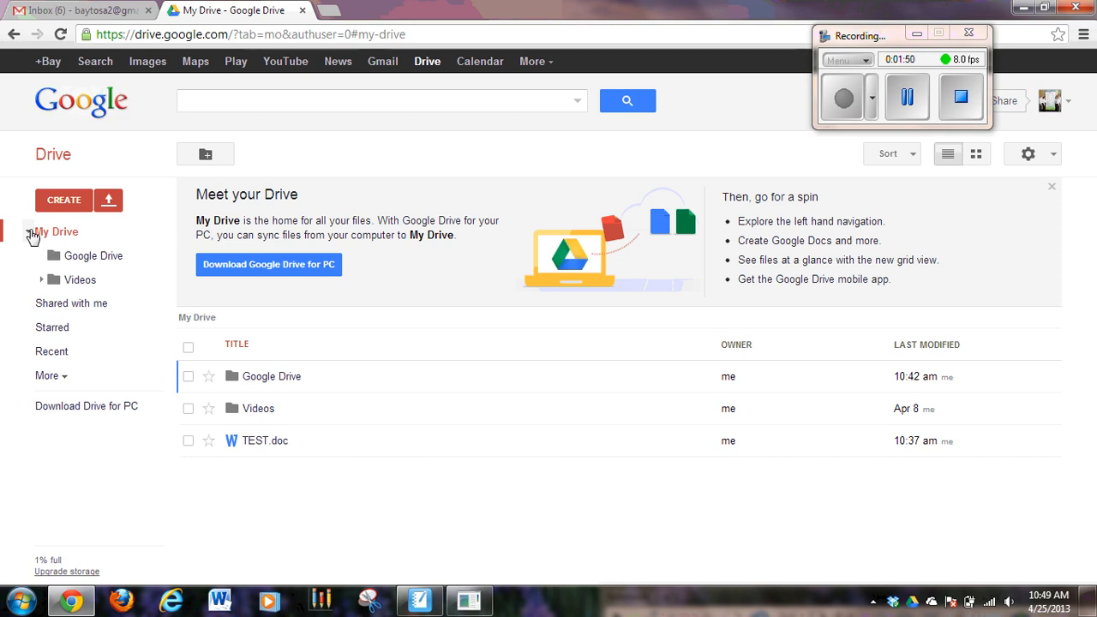
click(82, 261)
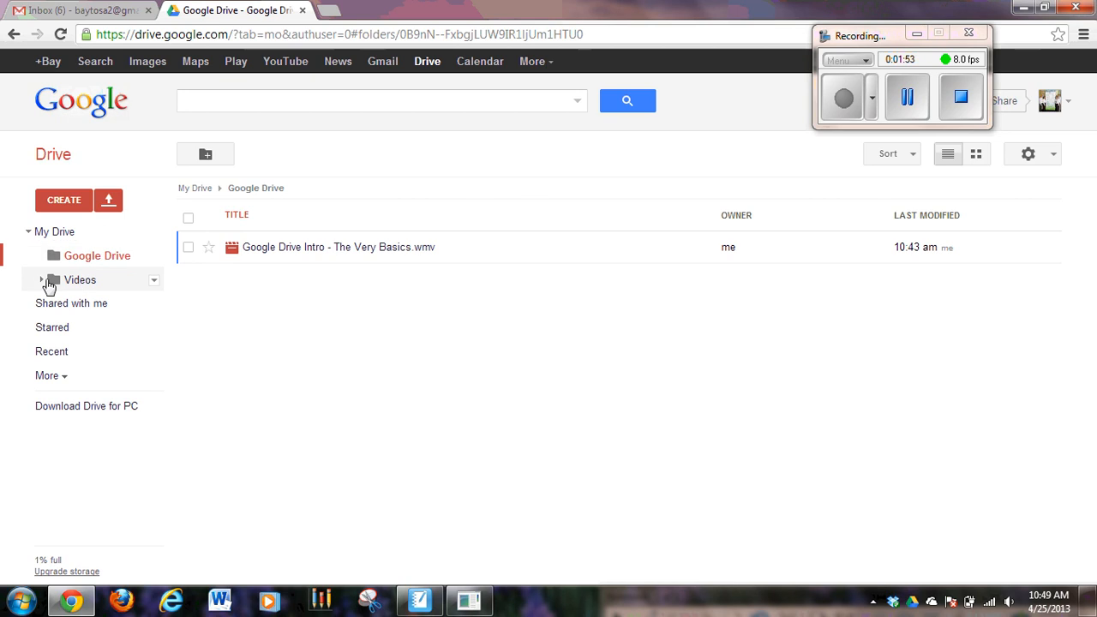
click(76, 282)
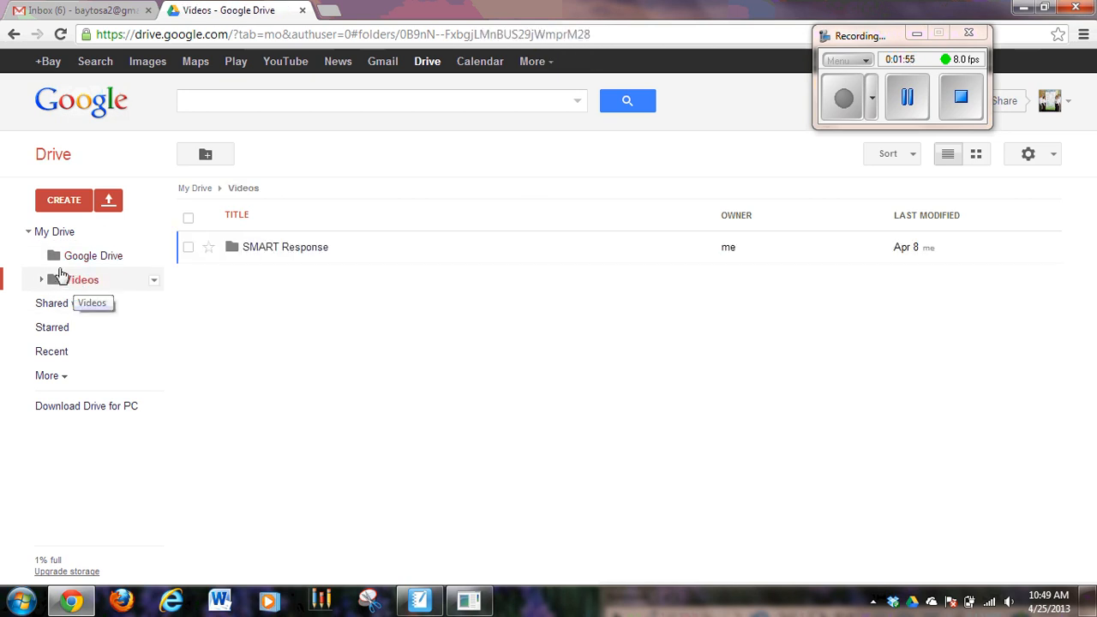
click(29, 233)
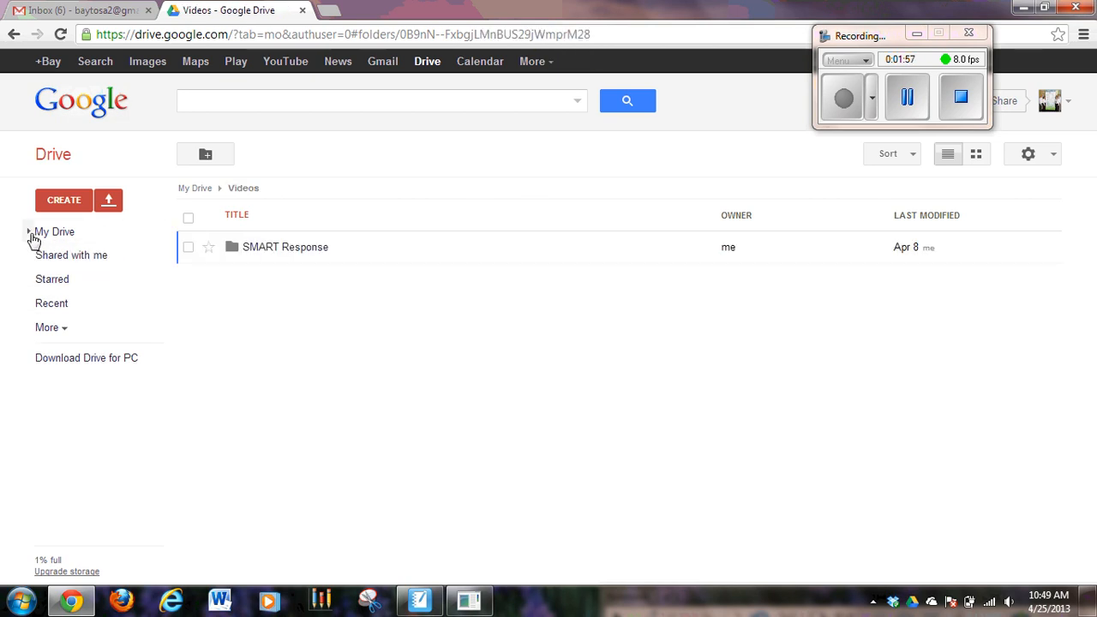
click(27, 235)
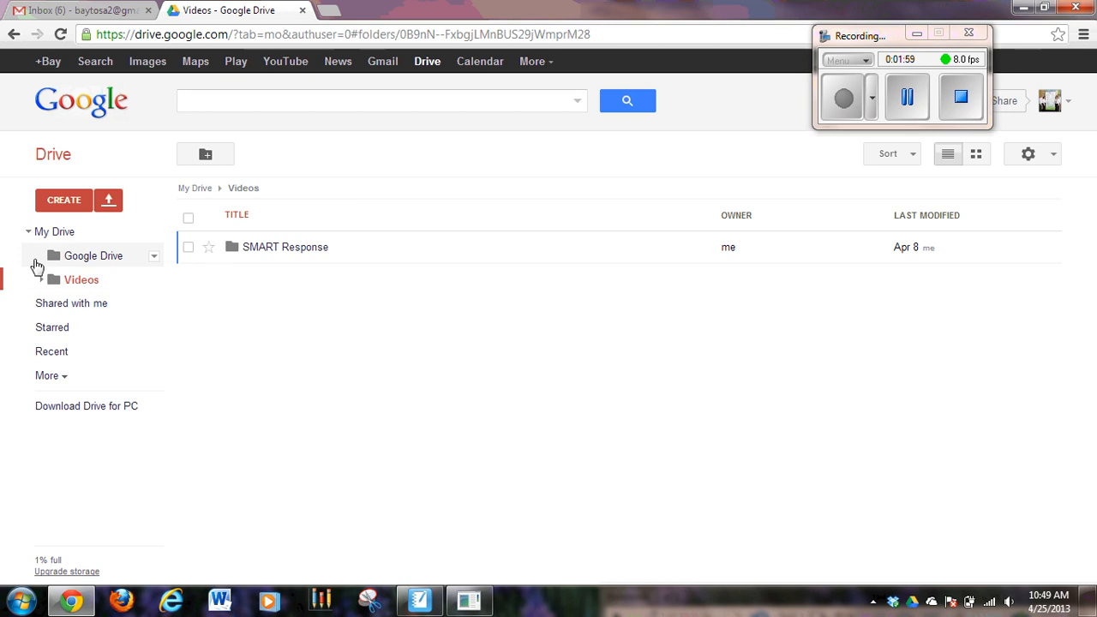
- View the Google Drive folder, collapse the folder tree, and open the Videos folder from the My Drive file list
click(54, 261)
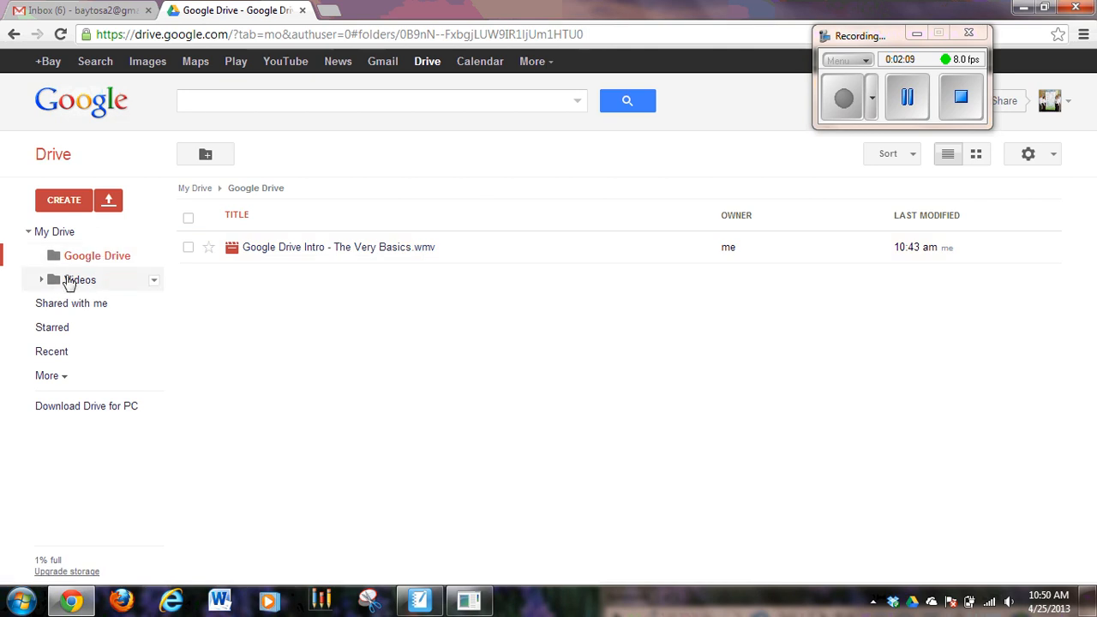
click(28, 232)
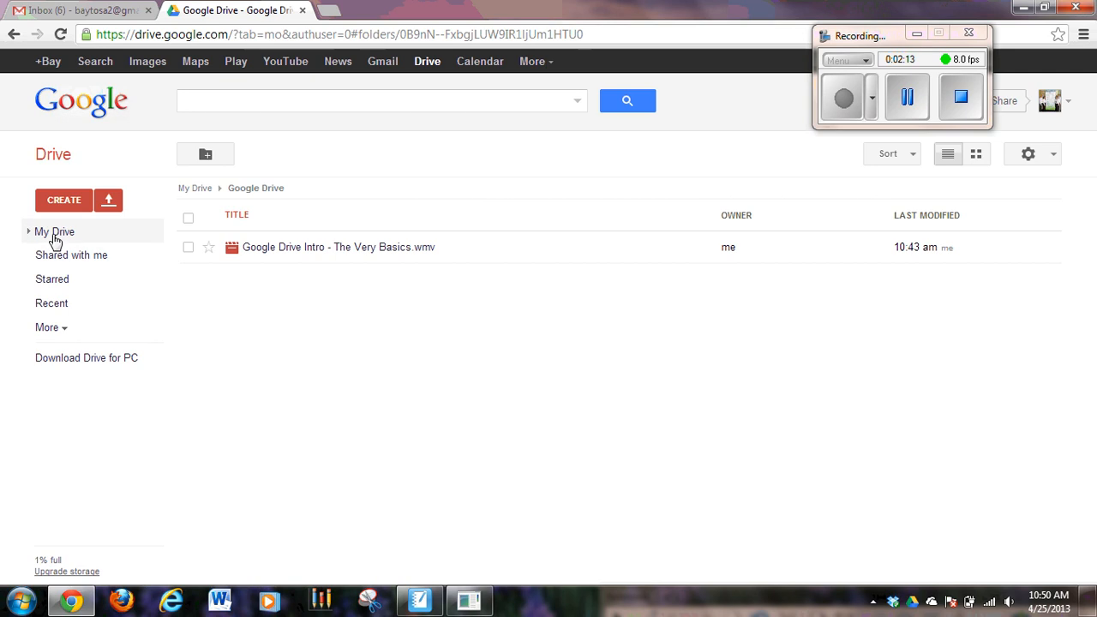
click(54, 233)
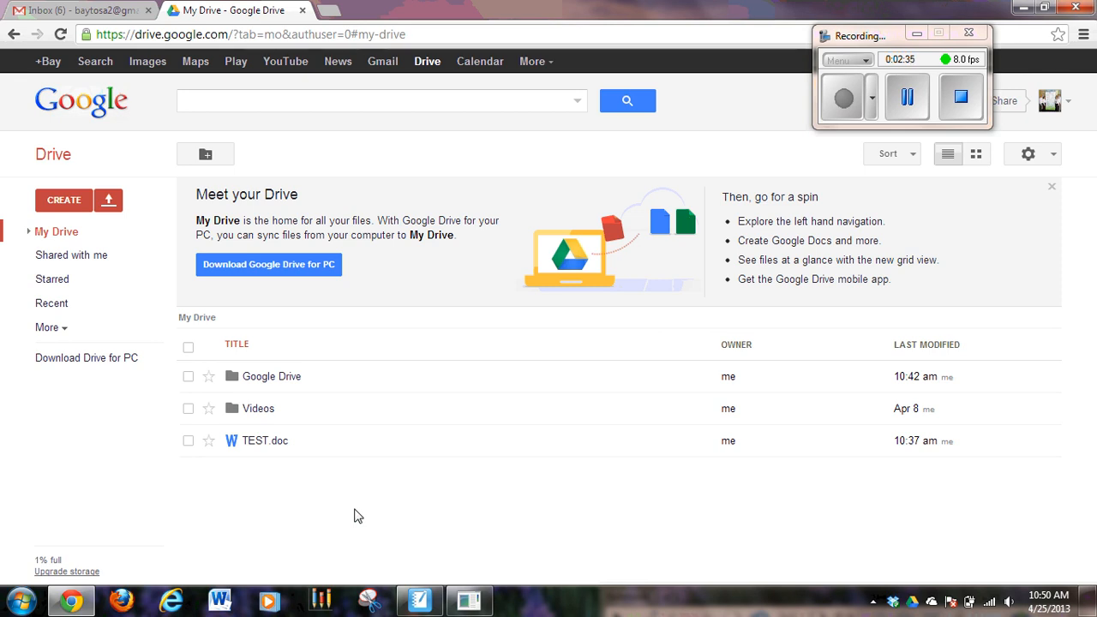
click(258, 410)
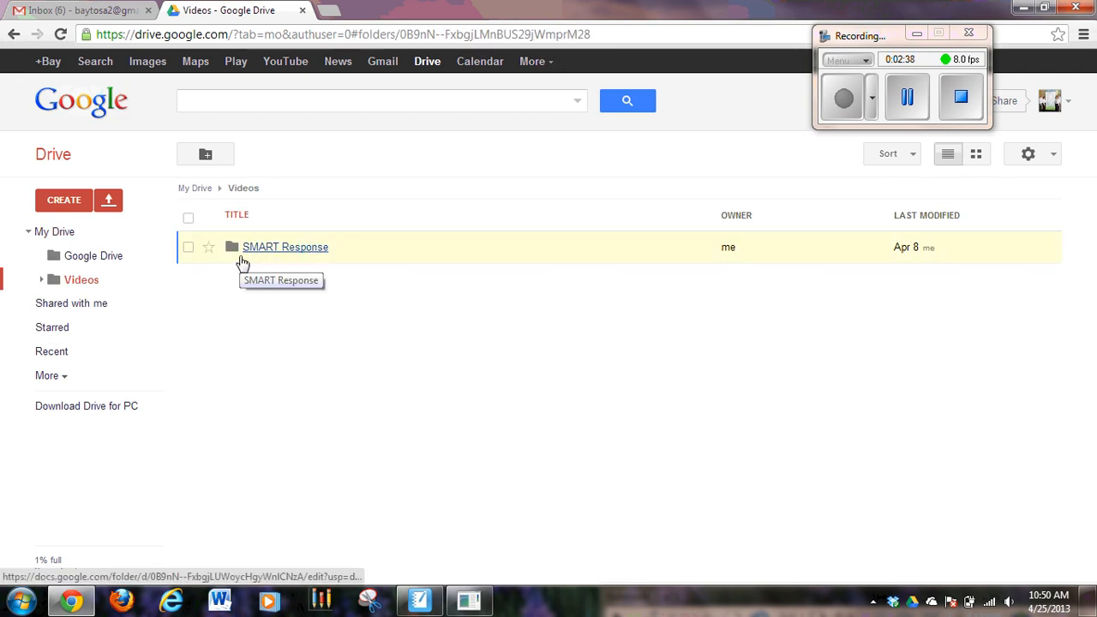
- Return to My Drive and move the Google Drive folder into the Videos folder
click(129, 236)
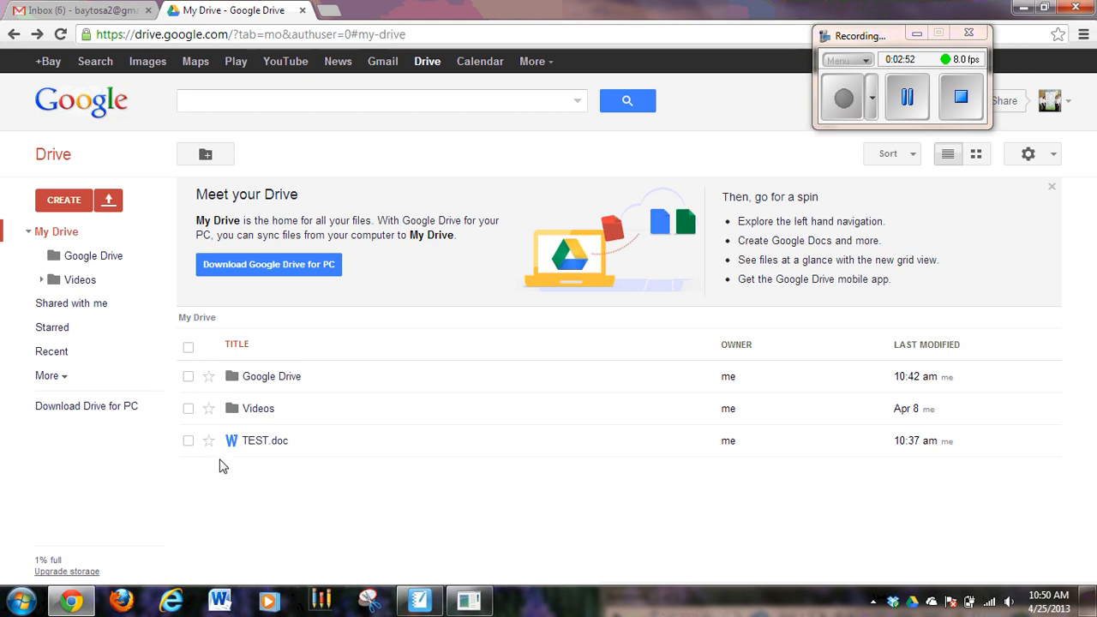
click(188, 377)
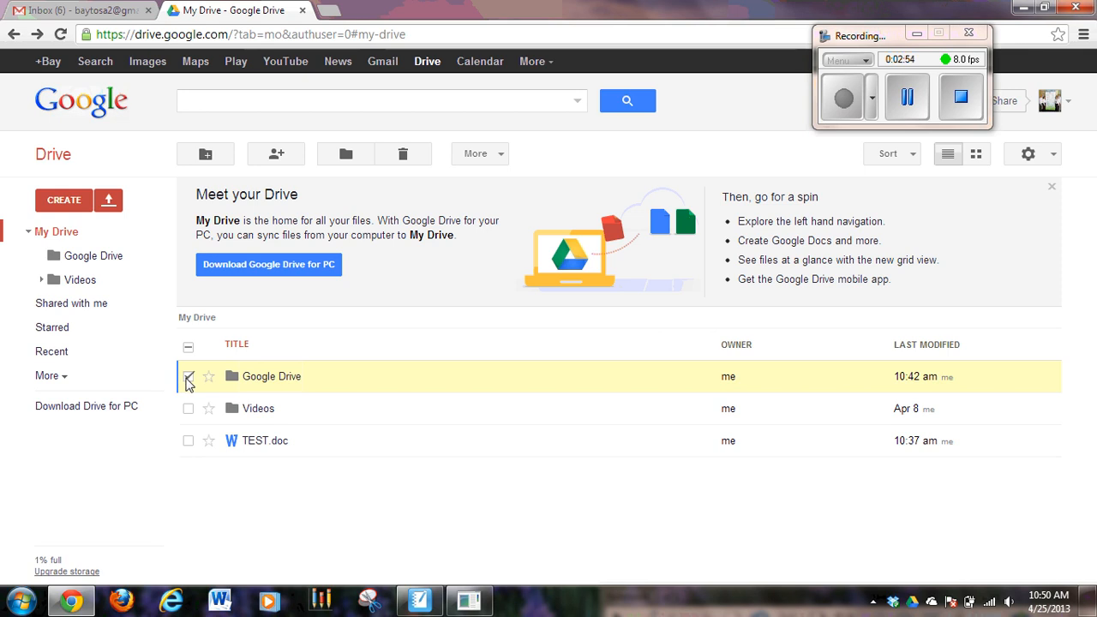
drag(301, 385, 263, 413)
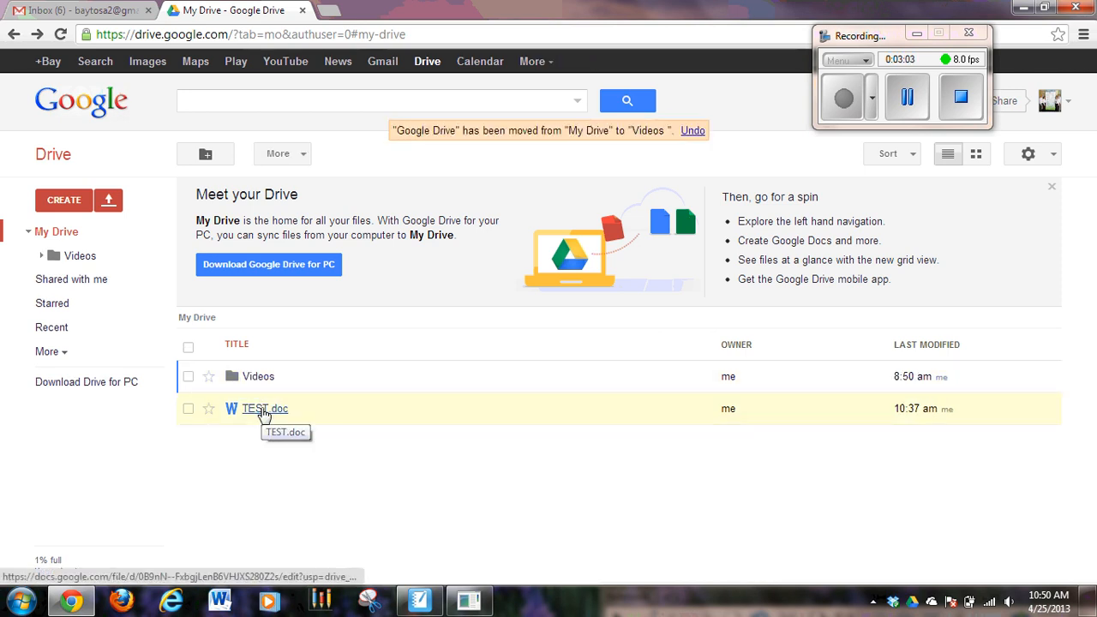
- Expand the Videos folder in the folder tree to check its subfolders, and collapse it again
click(41, 255)
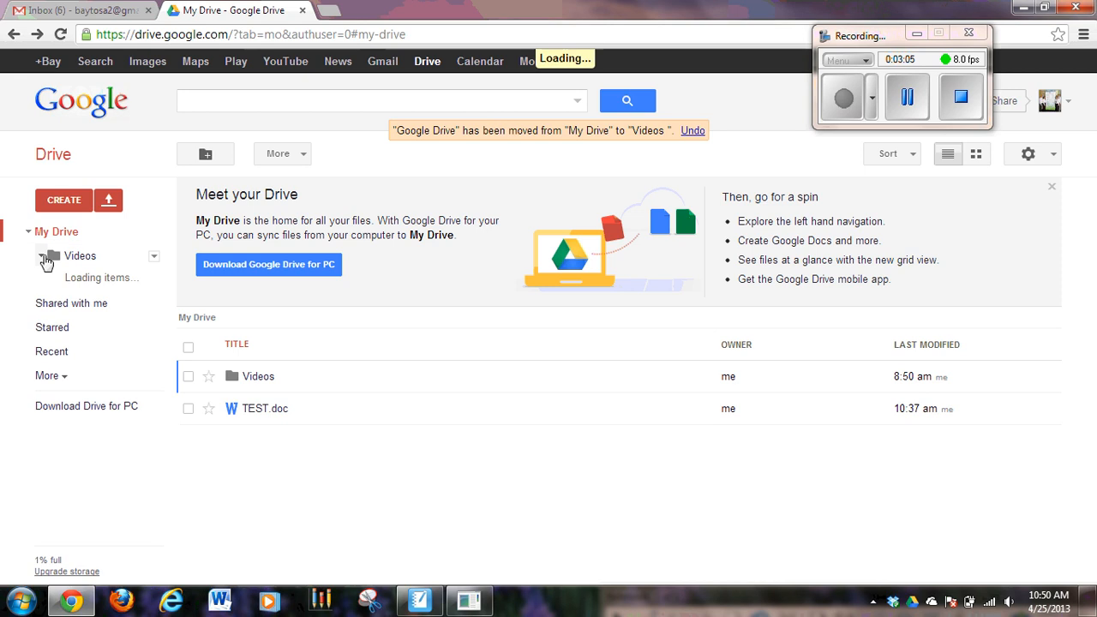
click(41, 256)
click(41, 255)
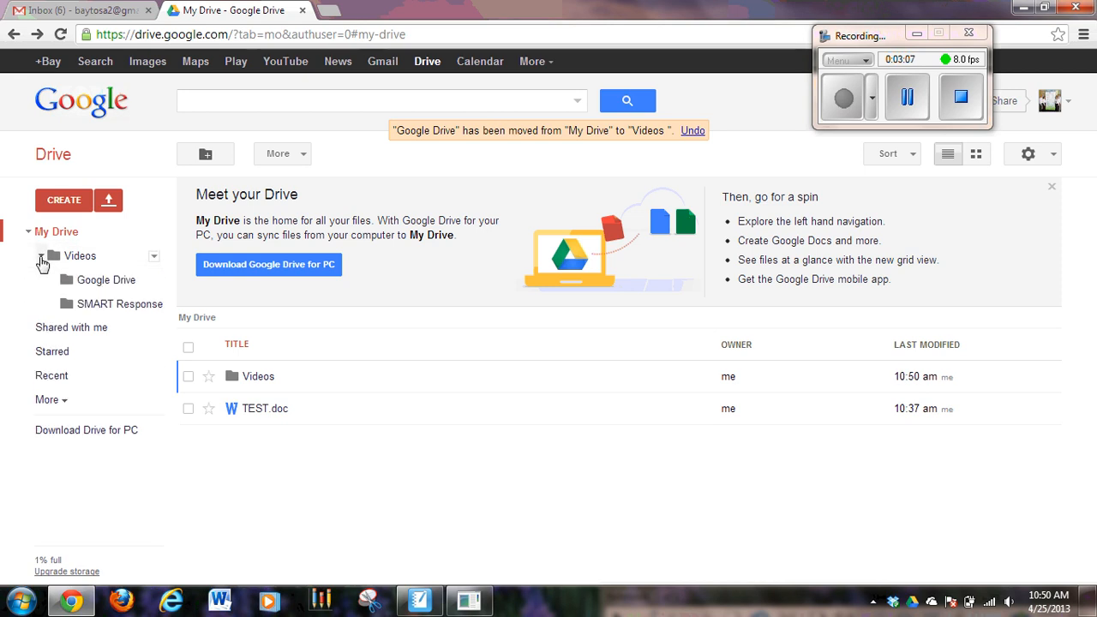
drag(66, 277, 83, 283)
click(40, 257)
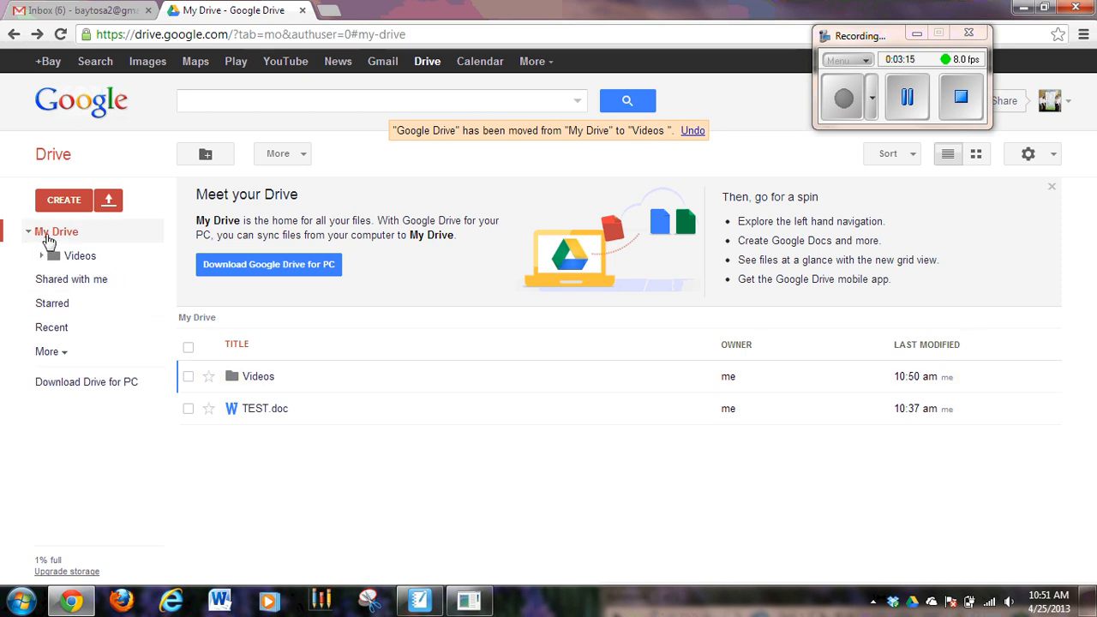
- Collapse and re-expand the My Drive tree, view the contents of the Videos folder, and return to My Drive
click(28, 233)
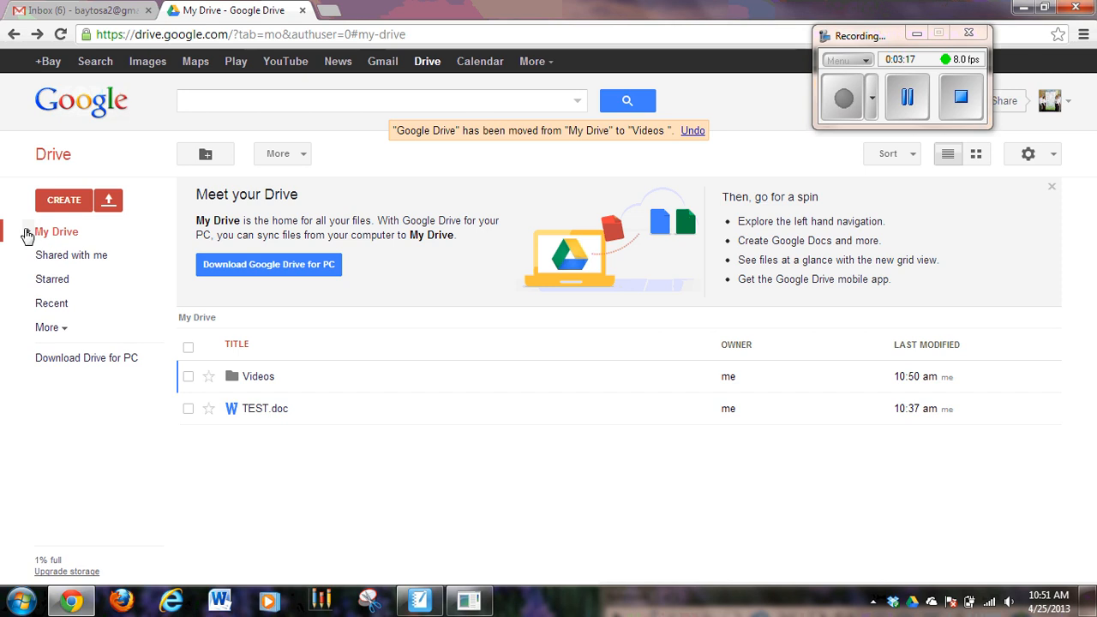
click(27, 232)
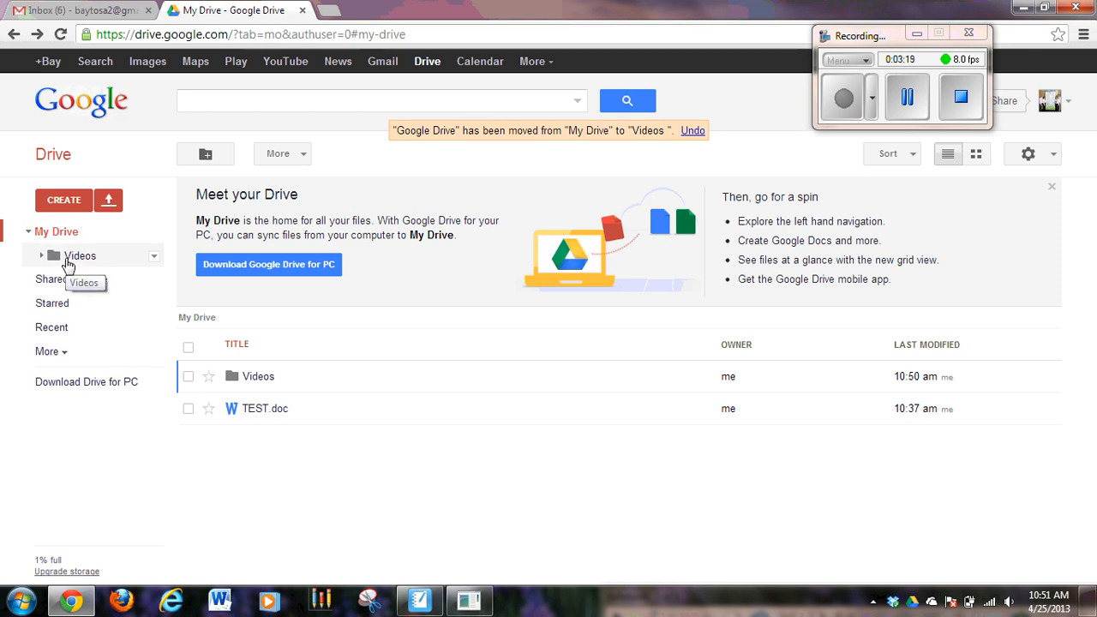
click(52, 257)
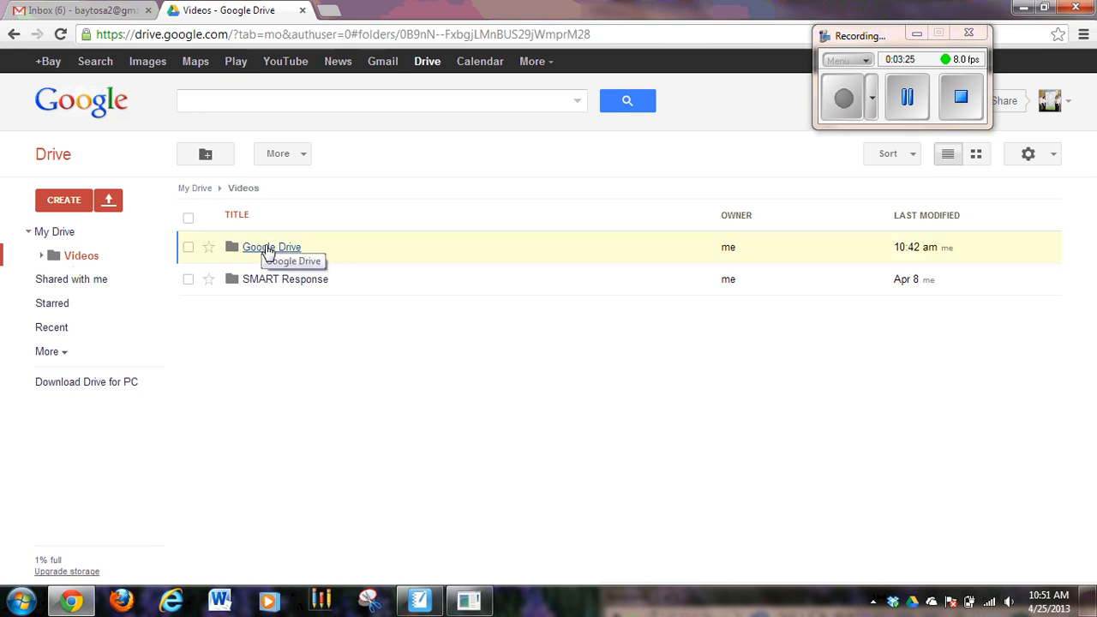
click(52, 239)
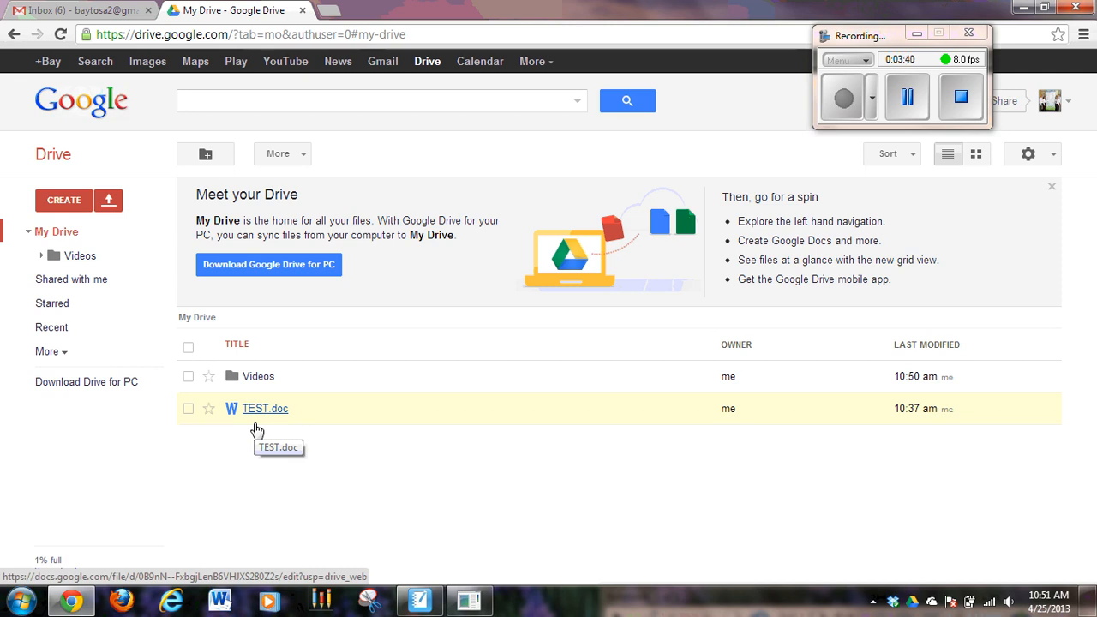
- Change the color of the Videos folder to the green Vern fern
right_click(249, 380)
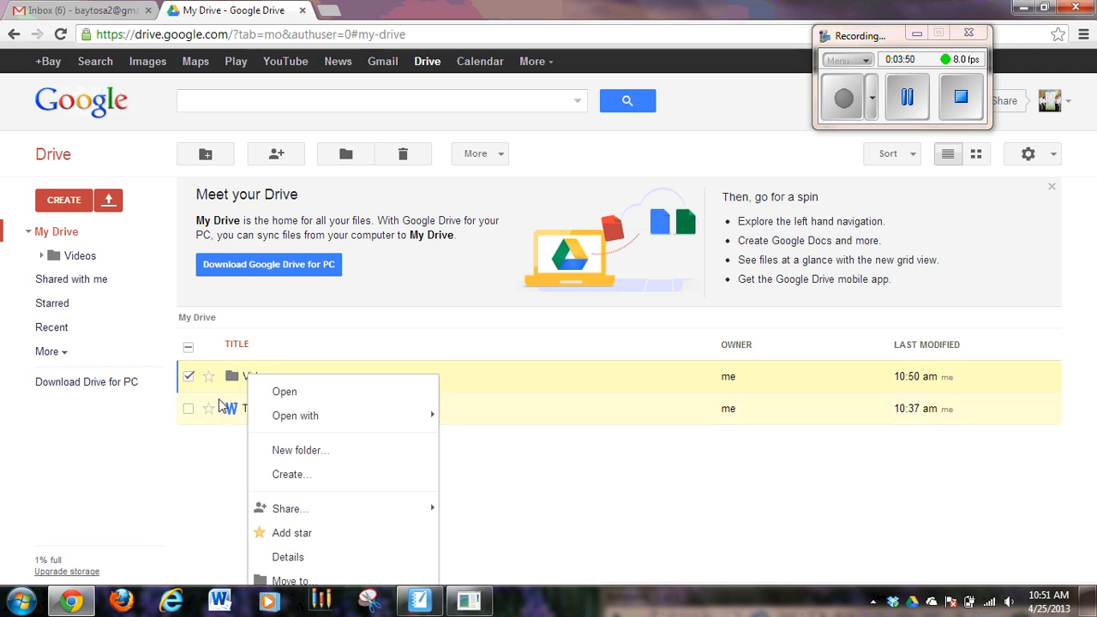
click(160, 471)
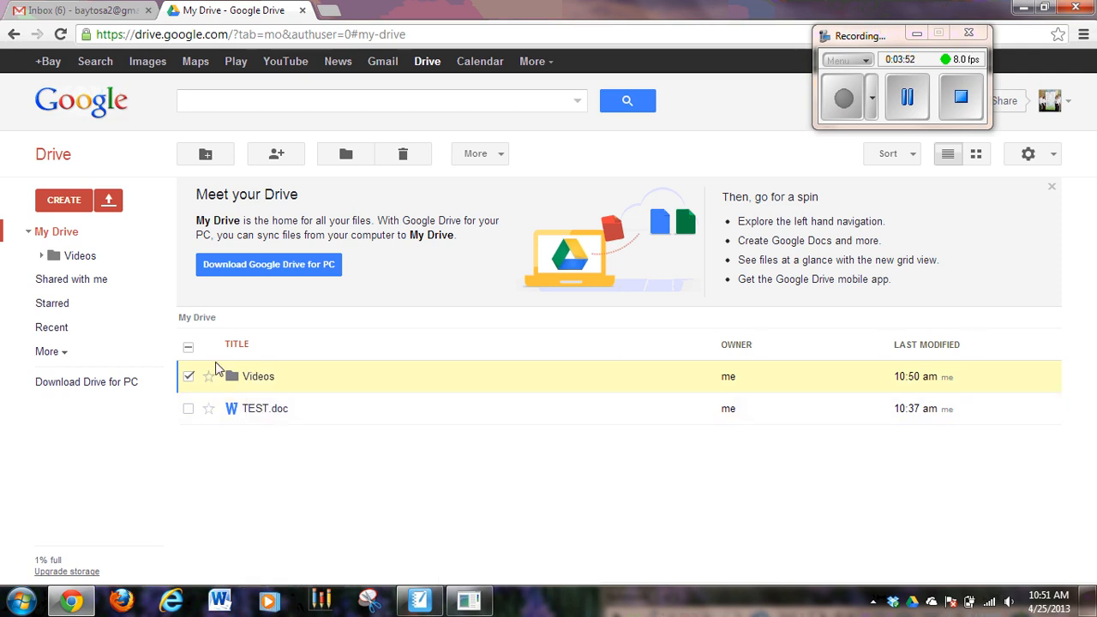
right_click(81, 259)
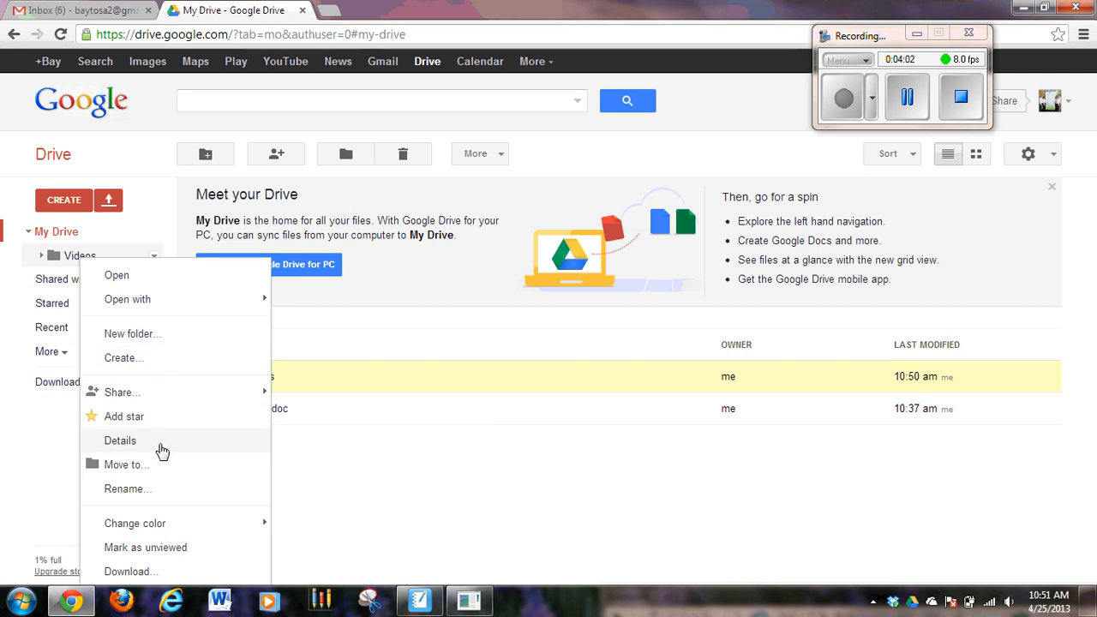
mouse_move(159, 524)
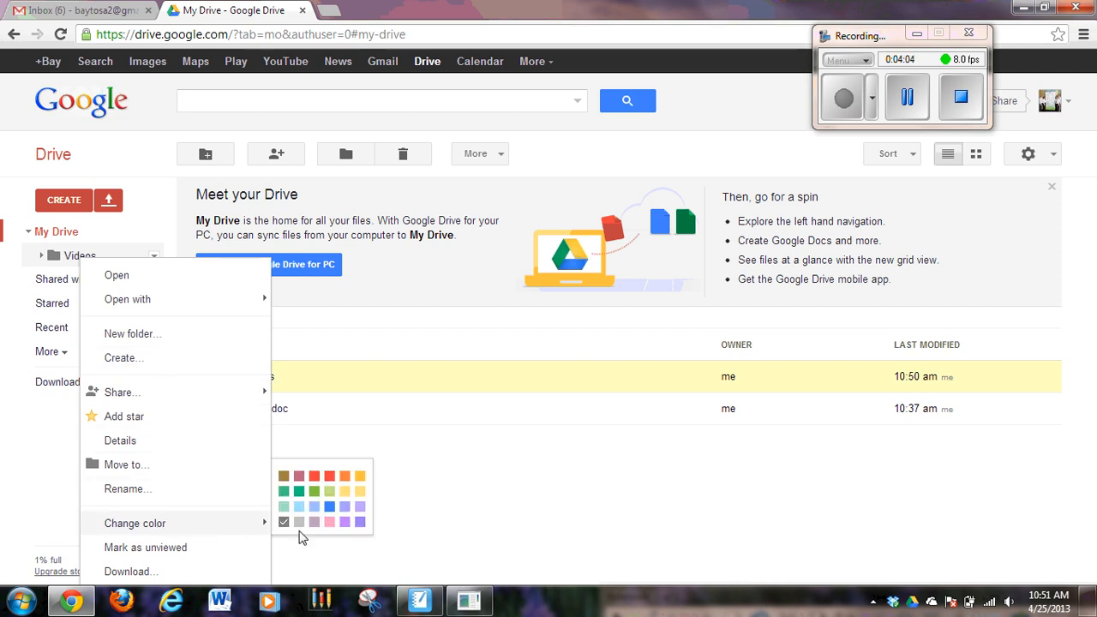
click(299, 491)
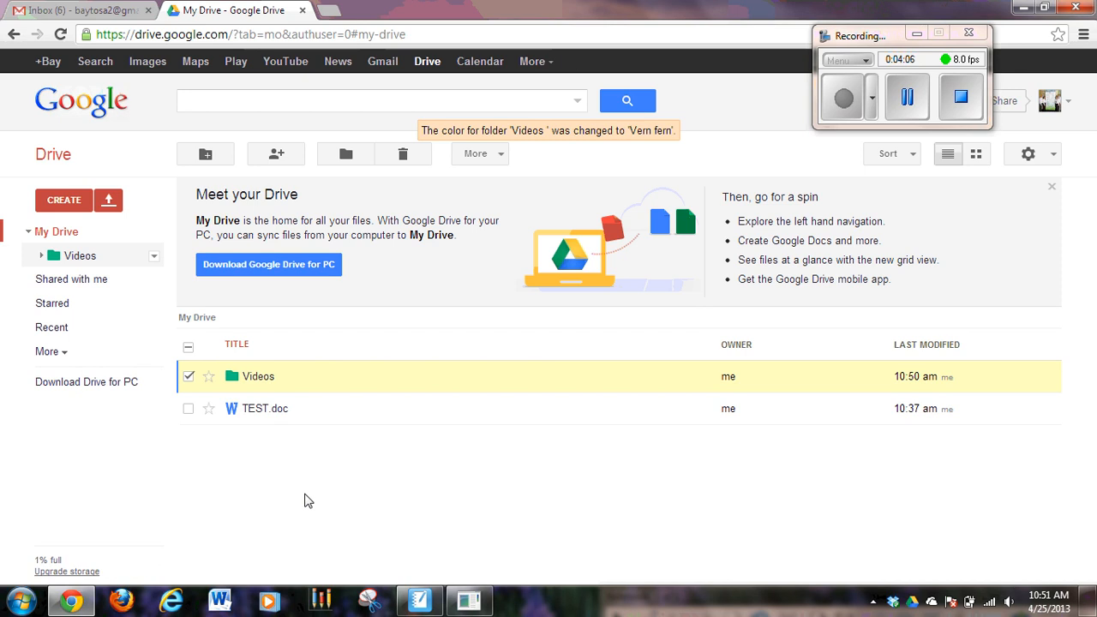
- Open the Videos folder and change the color of its Google Drive subfolder to the red Cardinal
click(84, 259)
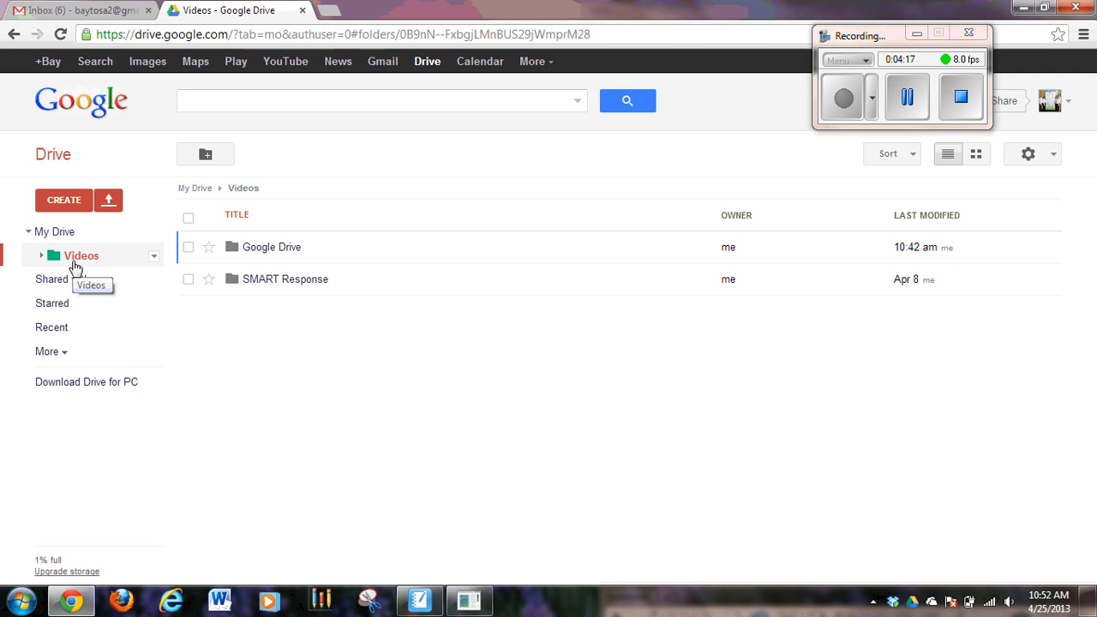
right_click(252, 258)
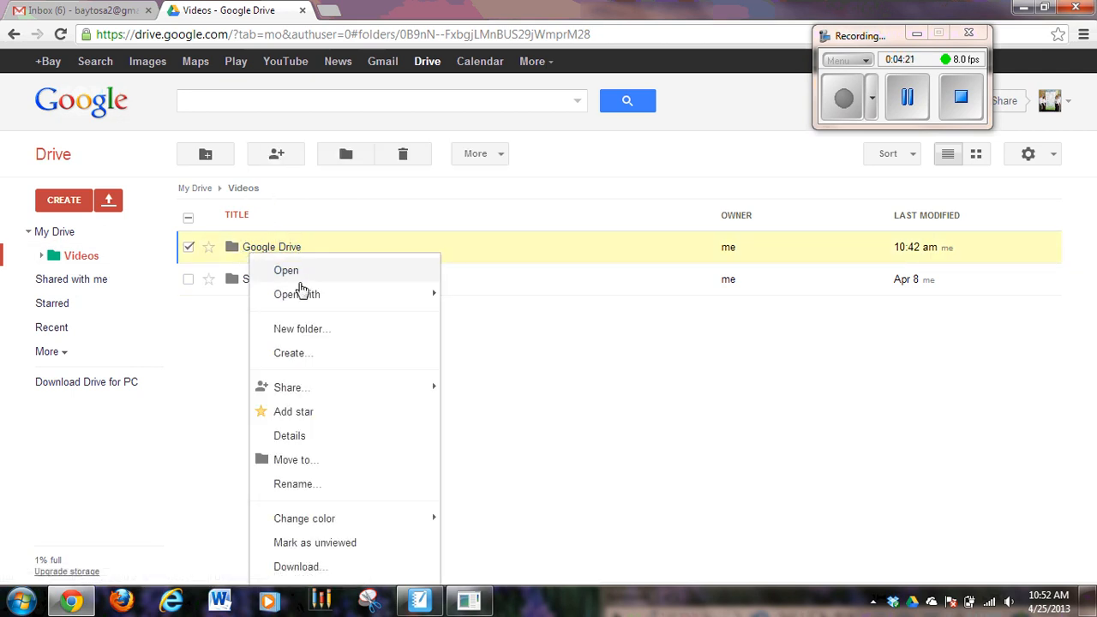
mouse_move(301, 527)
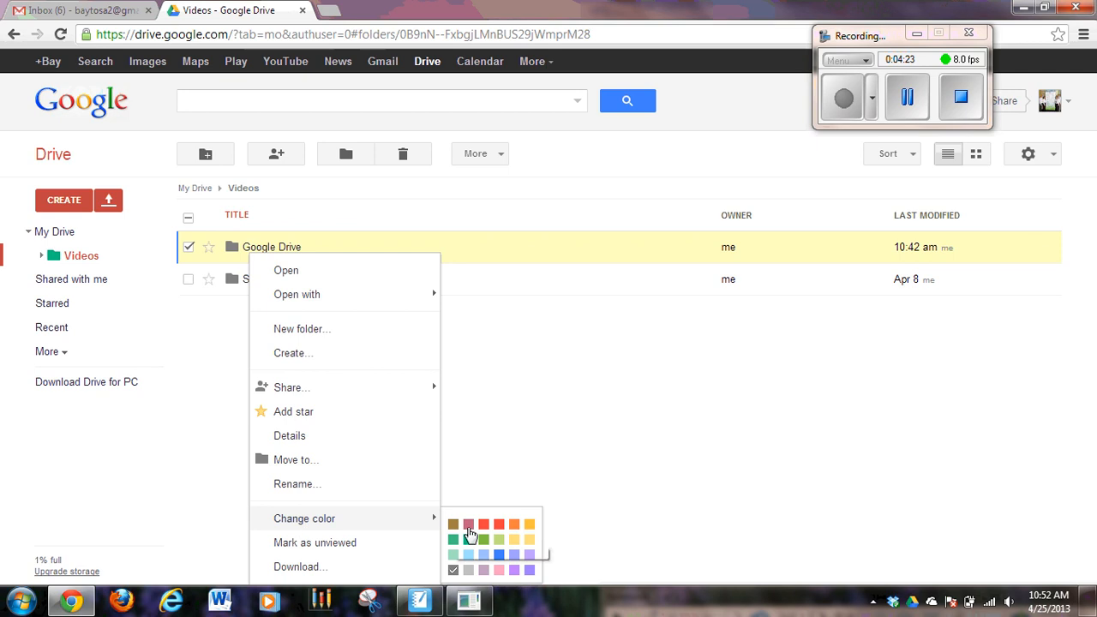
click(483, 524)
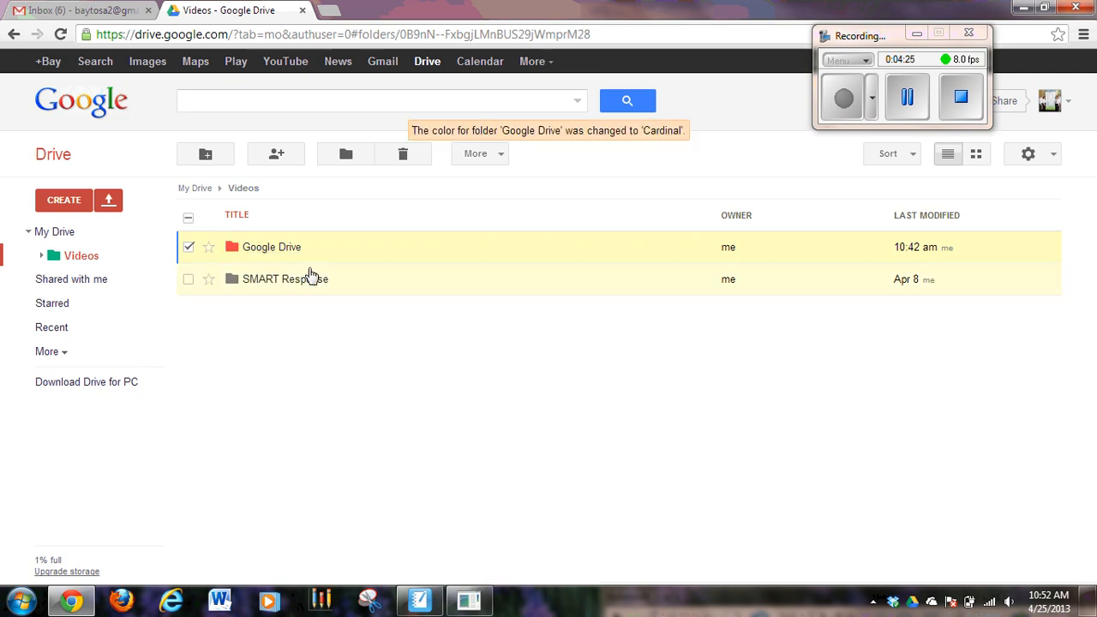
- Change the SMART Response folder's color to the blue Rainy sky, and reopen the Videos folder by way of My Drive
right_click(274, 282)
mouse_move(331, 545)
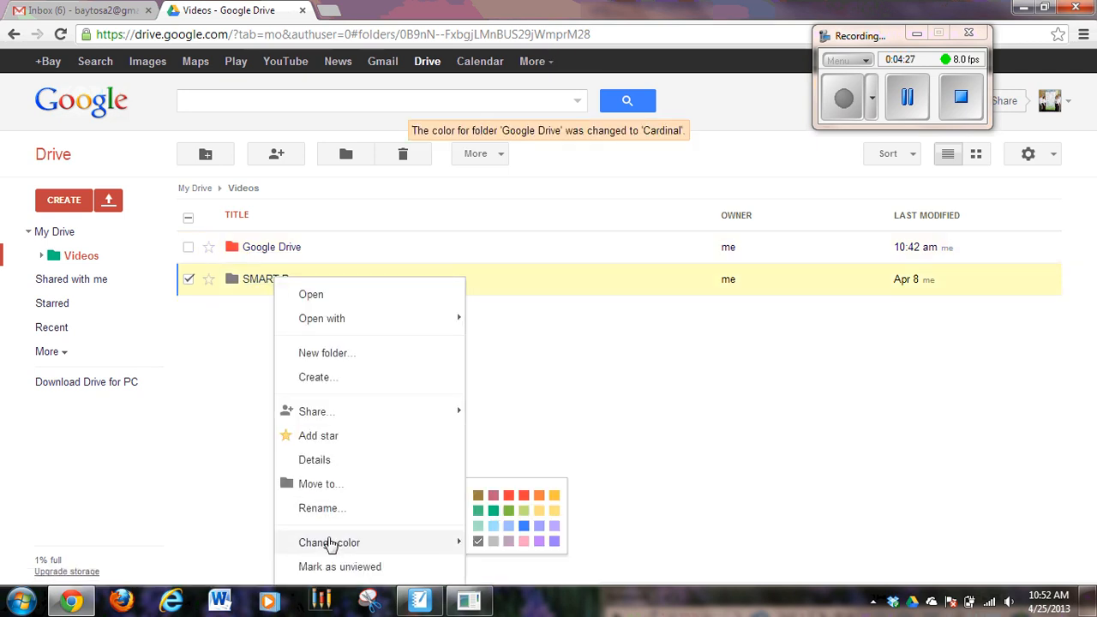
click(523, 525)
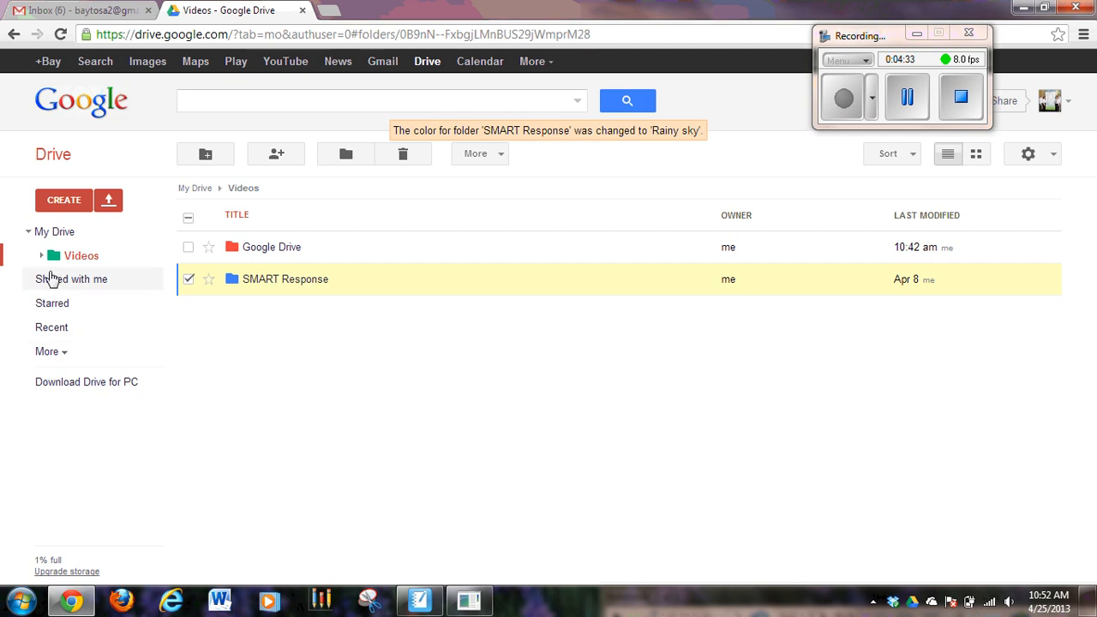
click(53, 232)
click(60, 256)
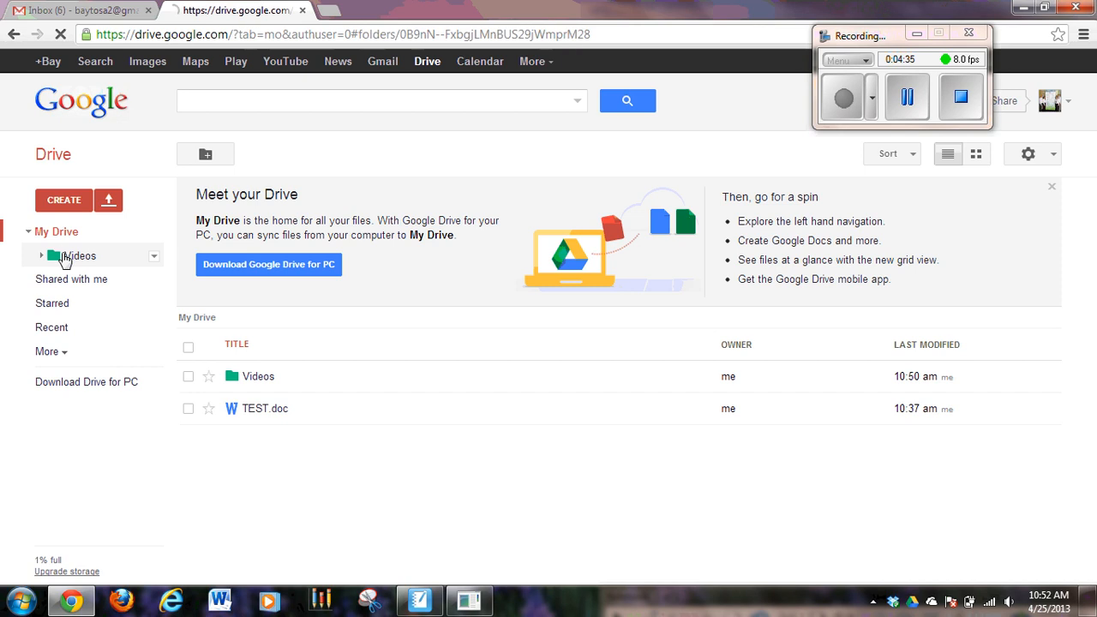
- Open the Google Drive subfolder, preview its contents as a grid, and return it to list view
click(248, 253)
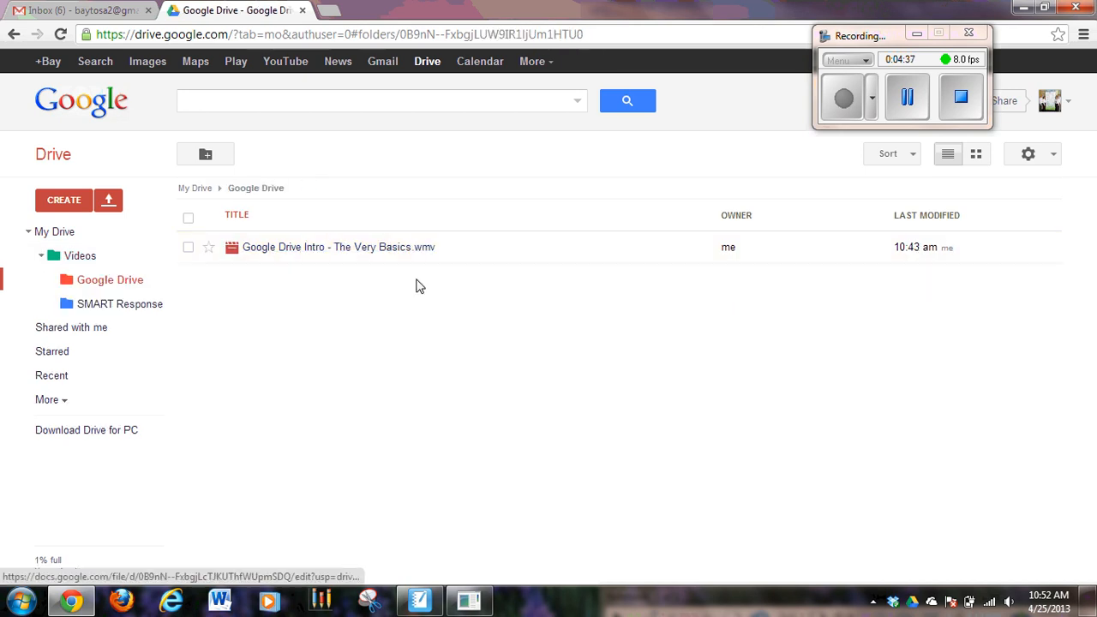
click(975, 155)
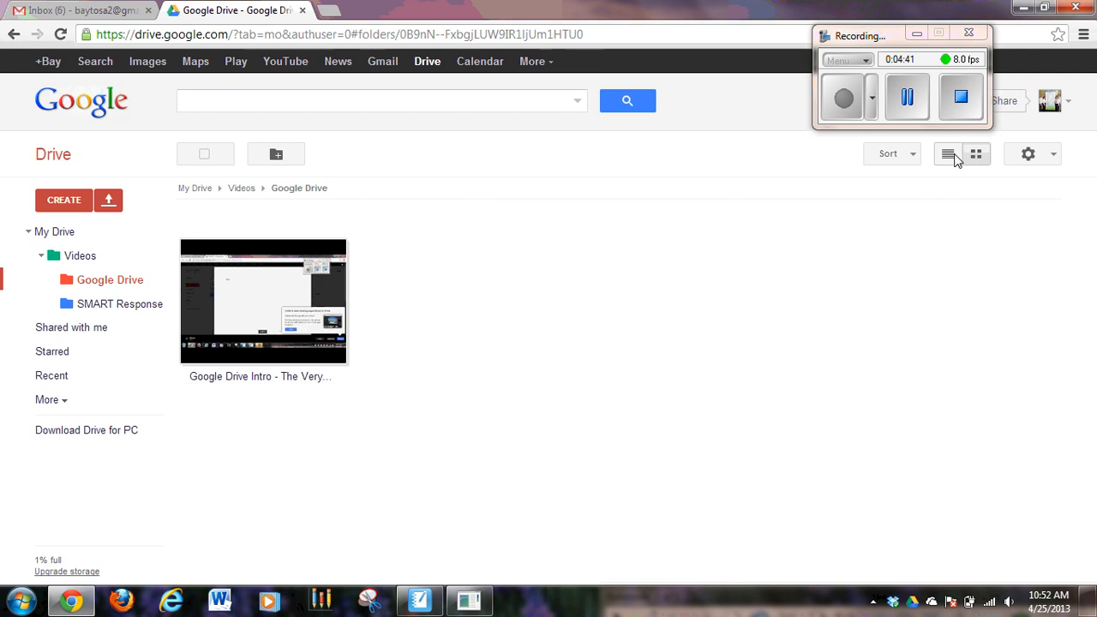
click(949, 160)
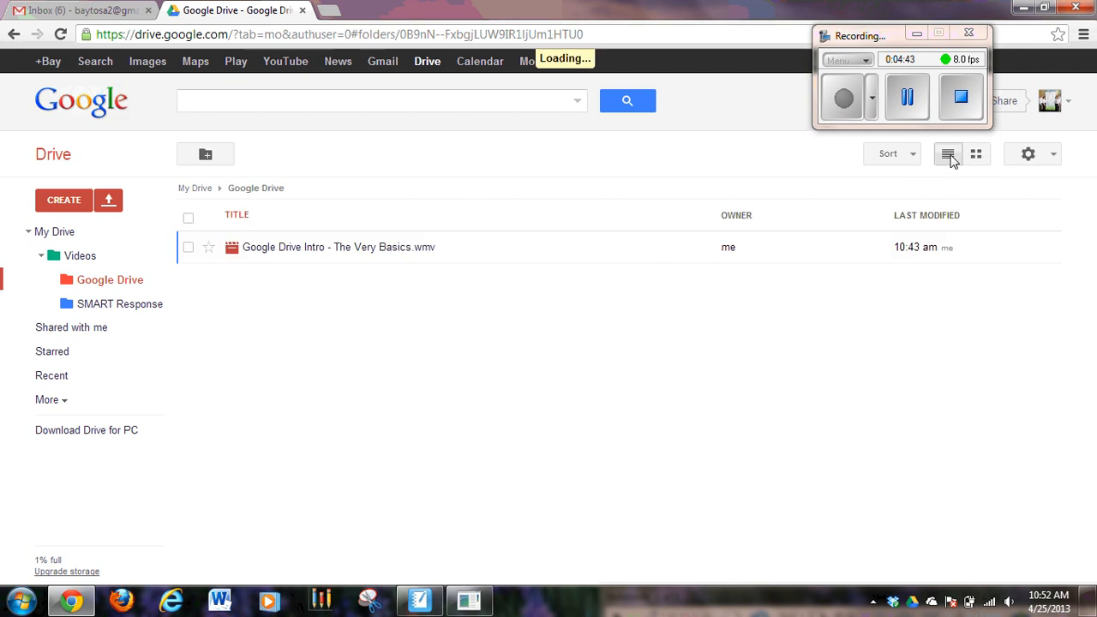
- View the Videos folder as a grid, open its Google Drive subfolder from there, and restore the list view
click(67, 261)
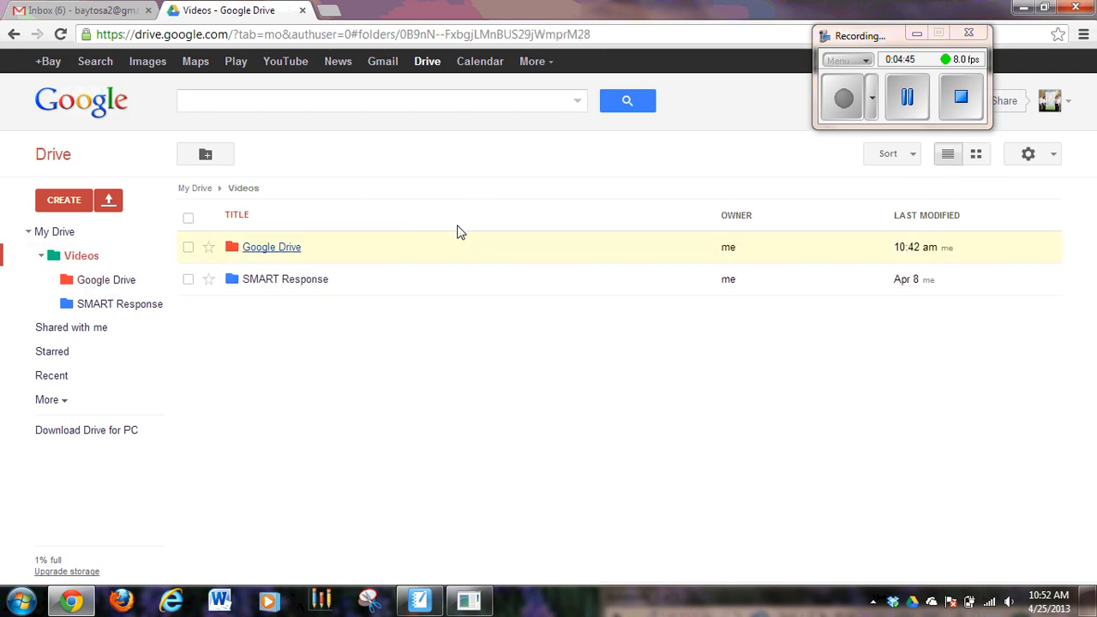
click(975, 154)
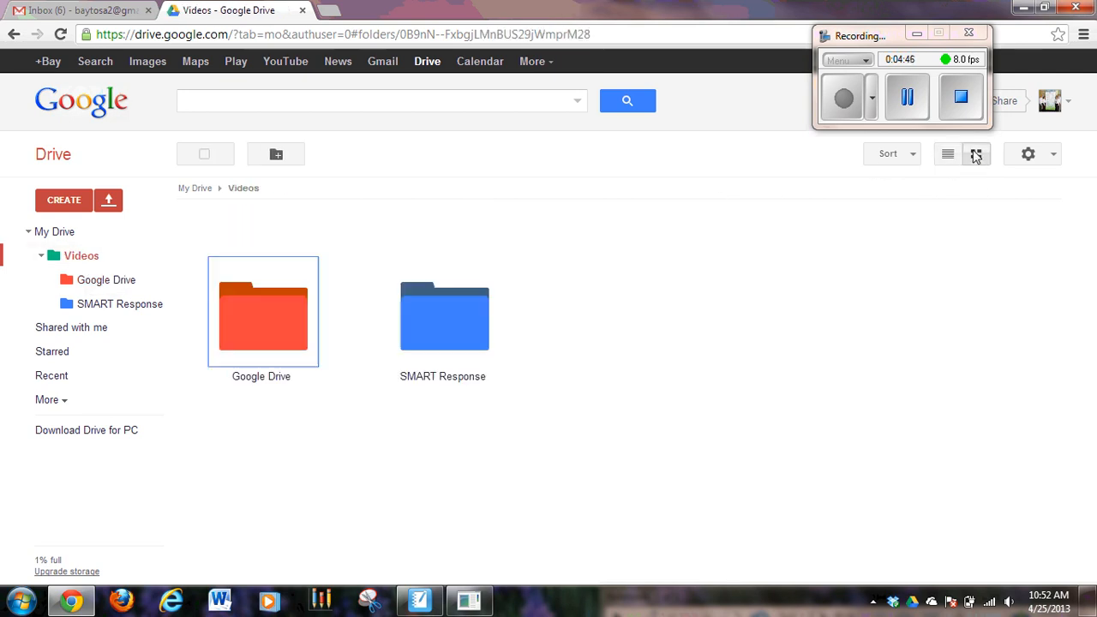
click(291, 312)
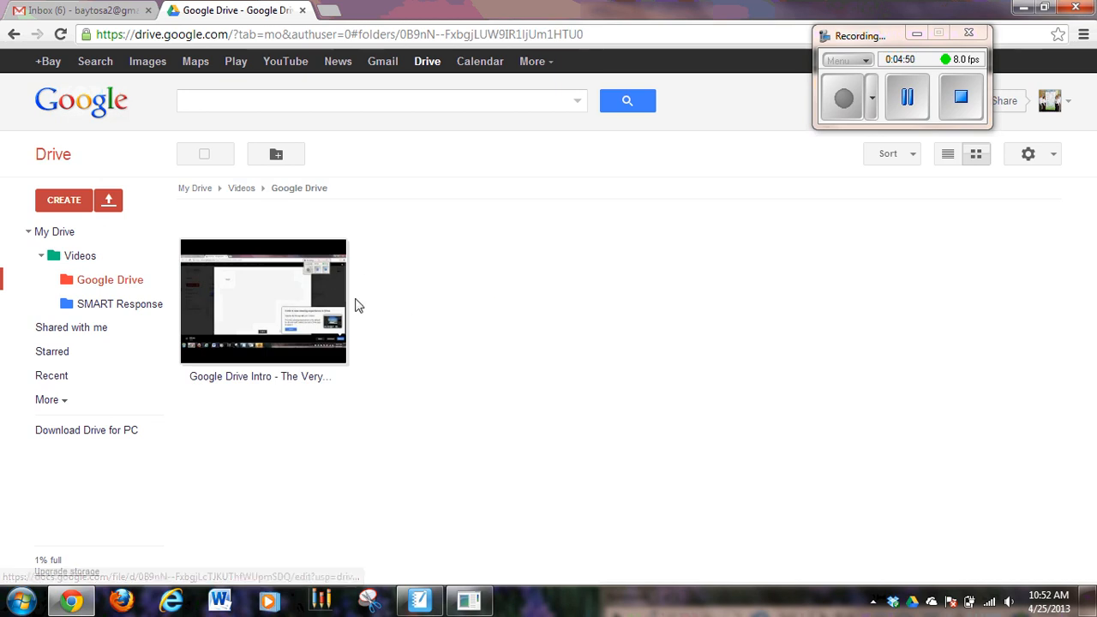
click(949, 156)
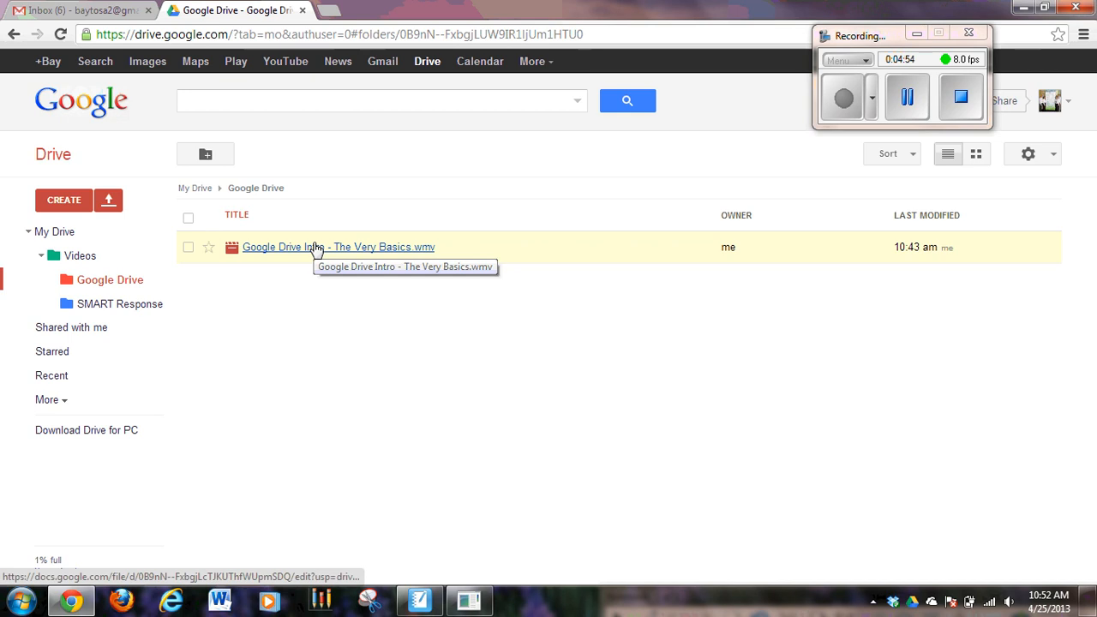
- Try the Cozy and Compact display densities, and restore the Comfortable density
click(1028, 154)
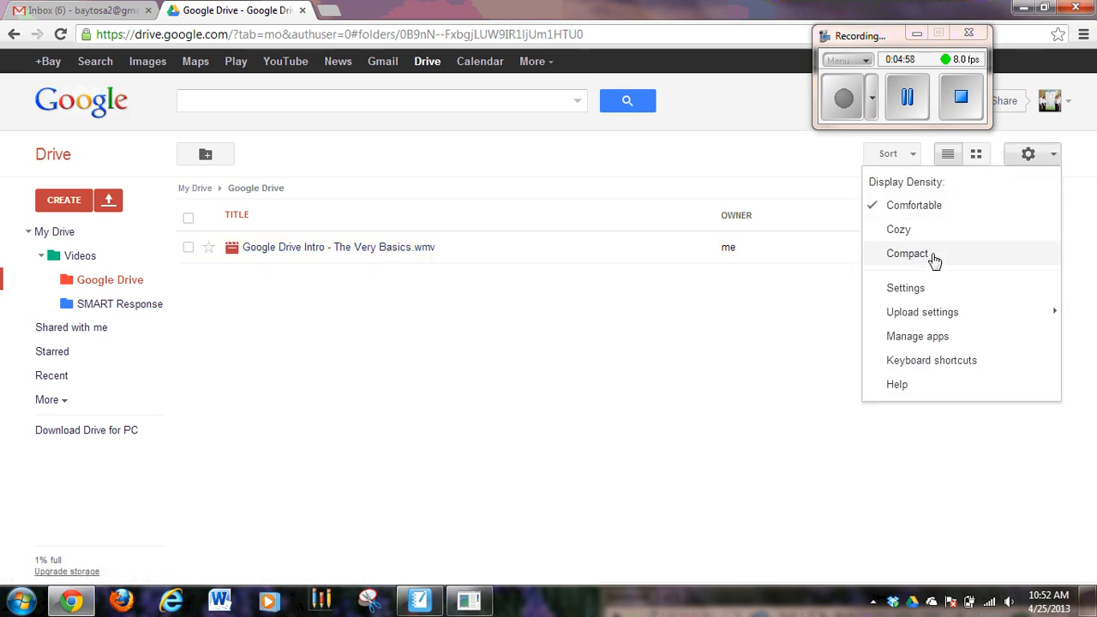
click(916, 231)
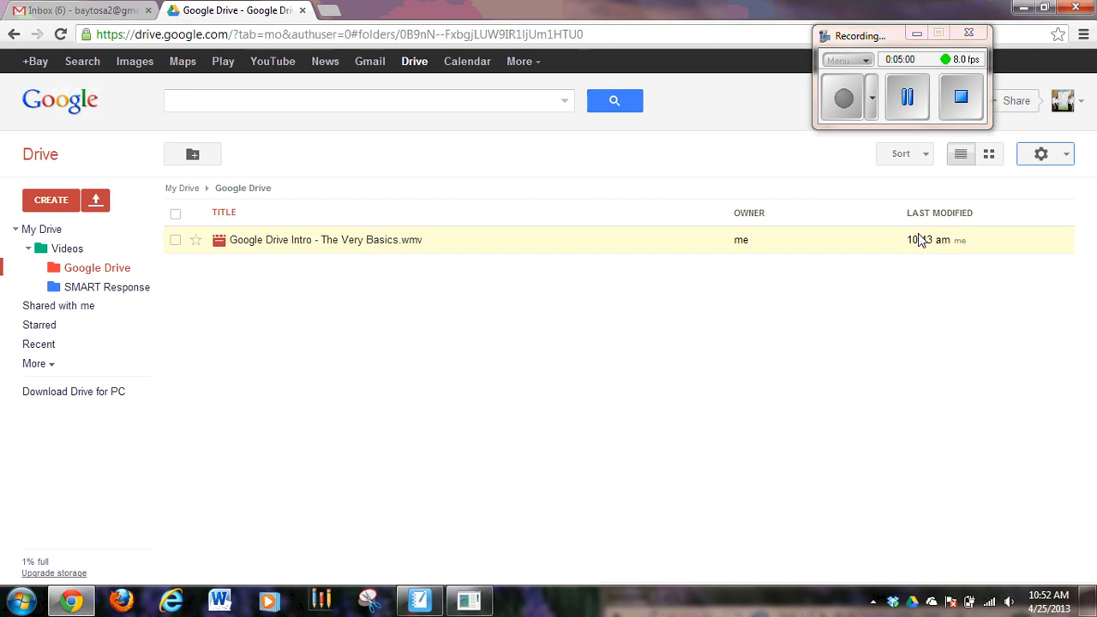
click(1060, 164)
click(948, 238)
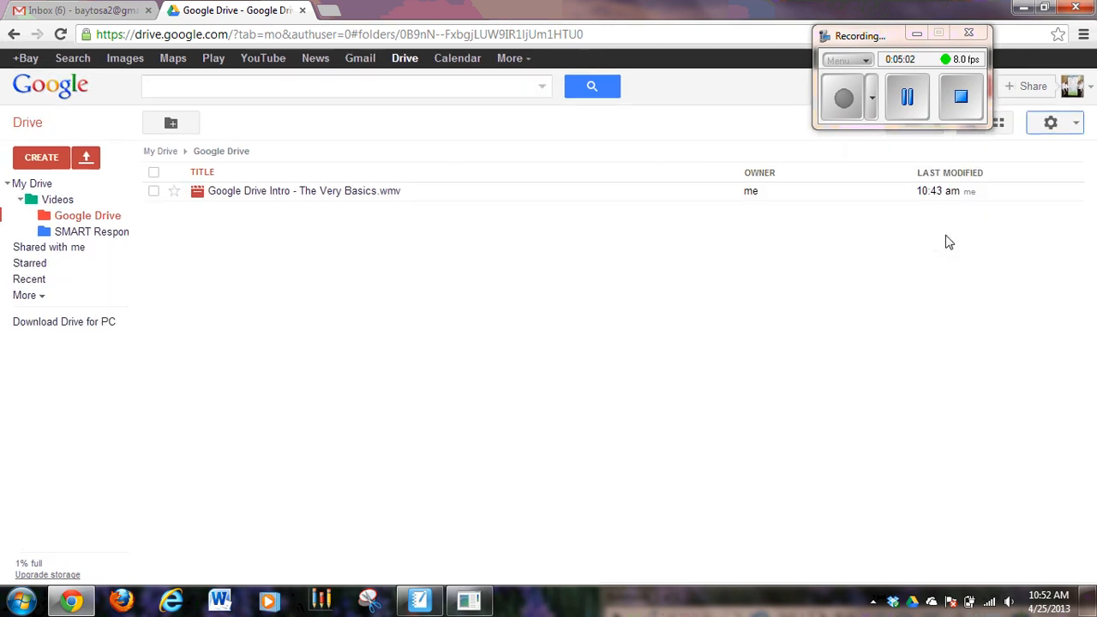
click(1051, 125)
click(989, 163)
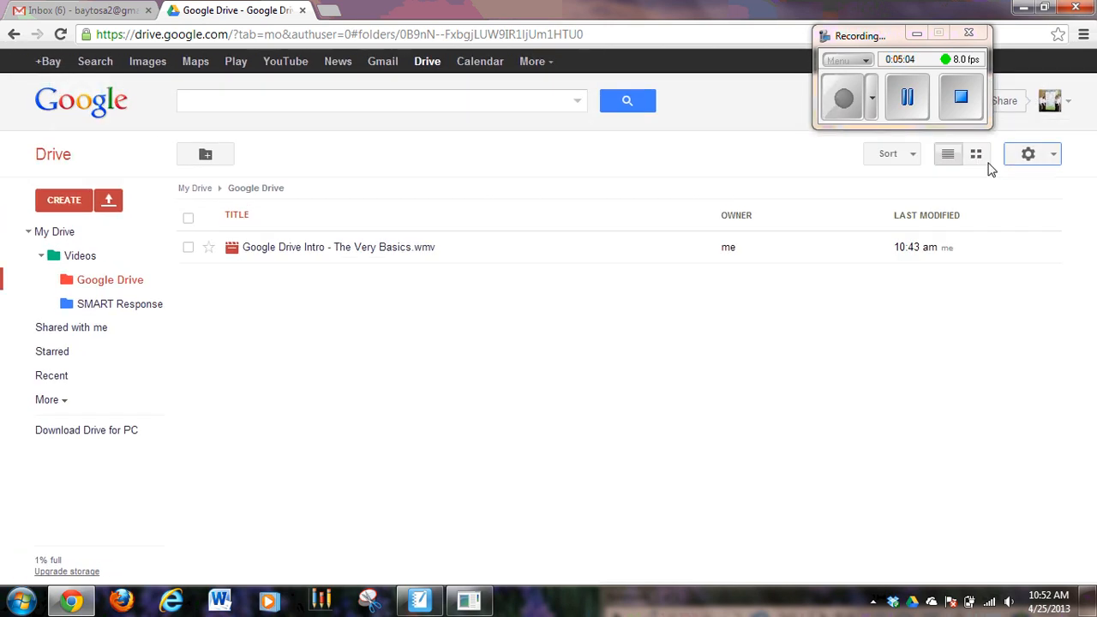
- Look over the available Drive settings options without changing any, and return to My Drive
click(1052, 154)
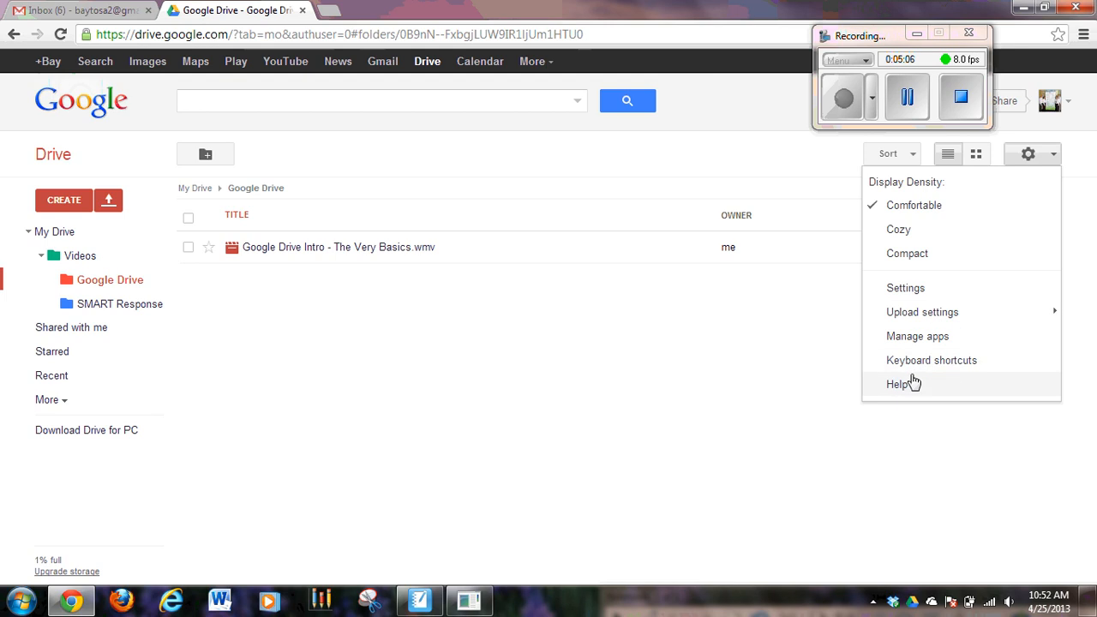
click(49, 241)
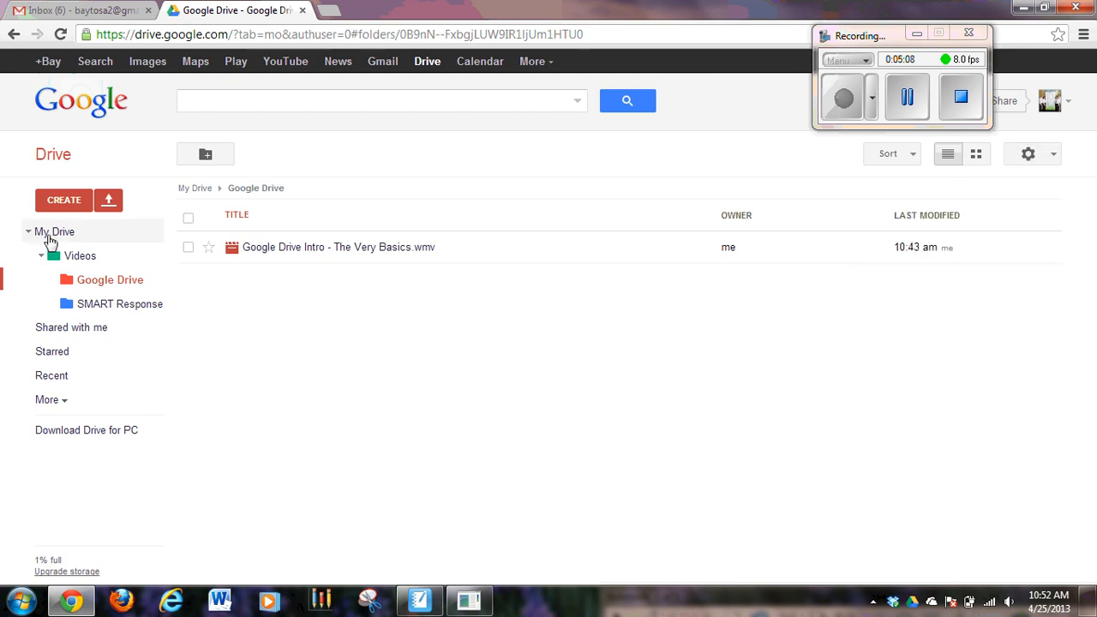
click(49, 241)
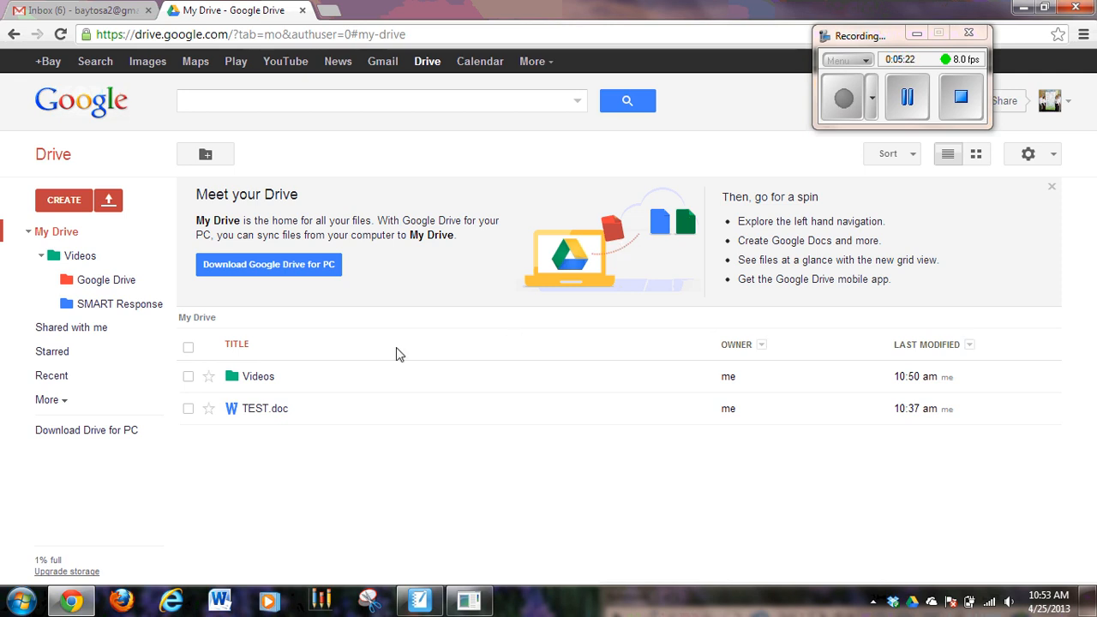
- Move TEST.doc into the Videos folder, and move it back out to My Drive
drag(262, 413, 254, 385)
click(255, 381)
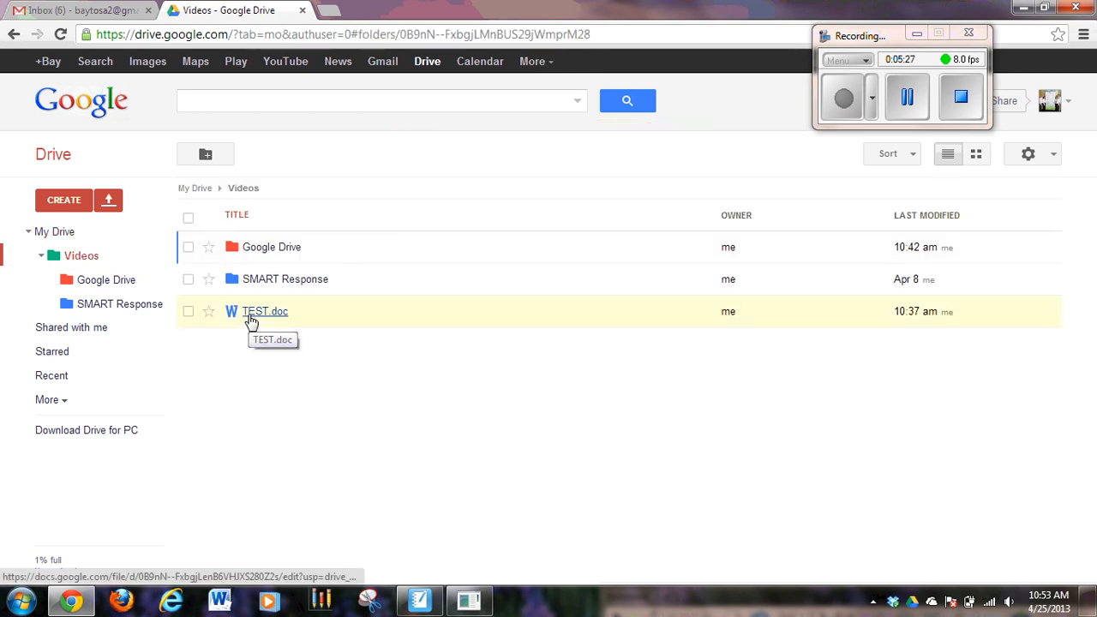
drag(248, 320, 52, 241)
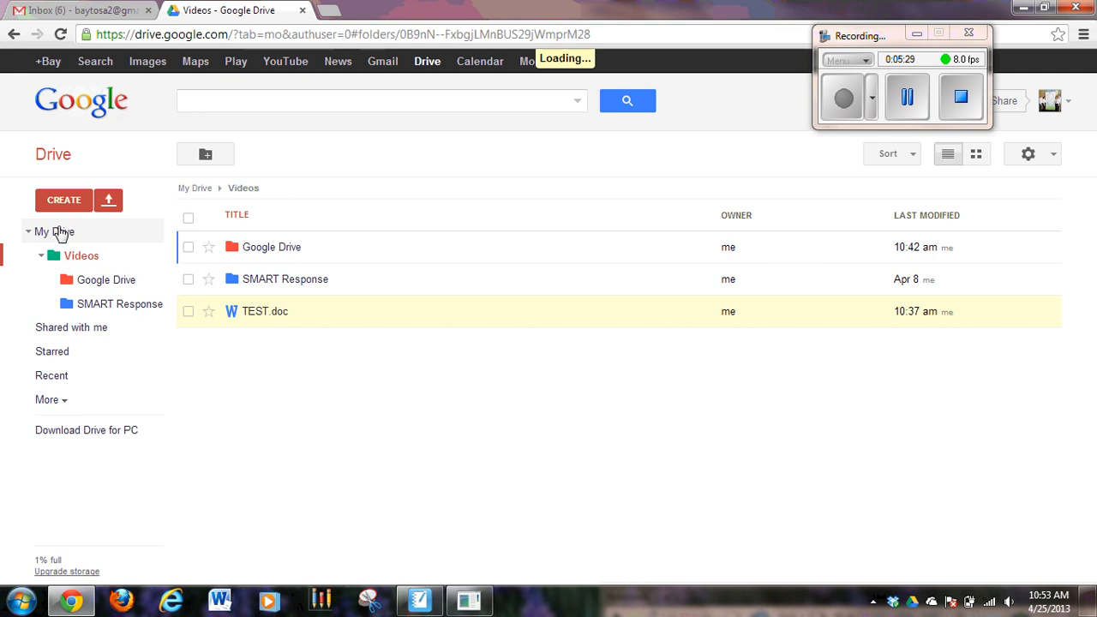
click(55, 233)
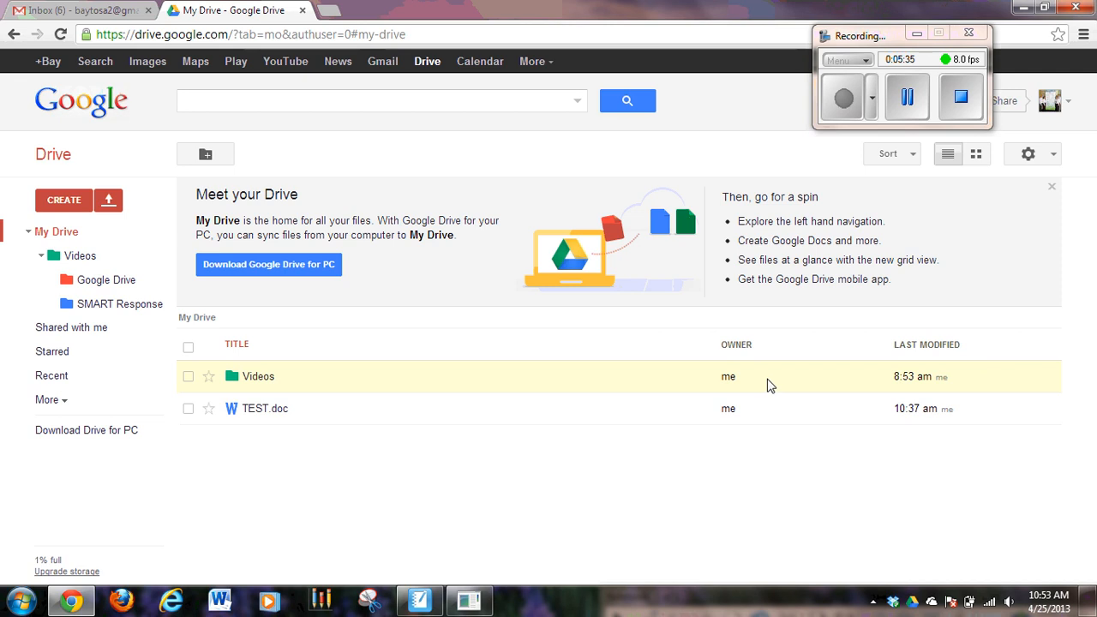
- Minimize the browser to show the Google Drive shortcut on the desktop, and switch back to Drive in Chrome
click(1024, 8)
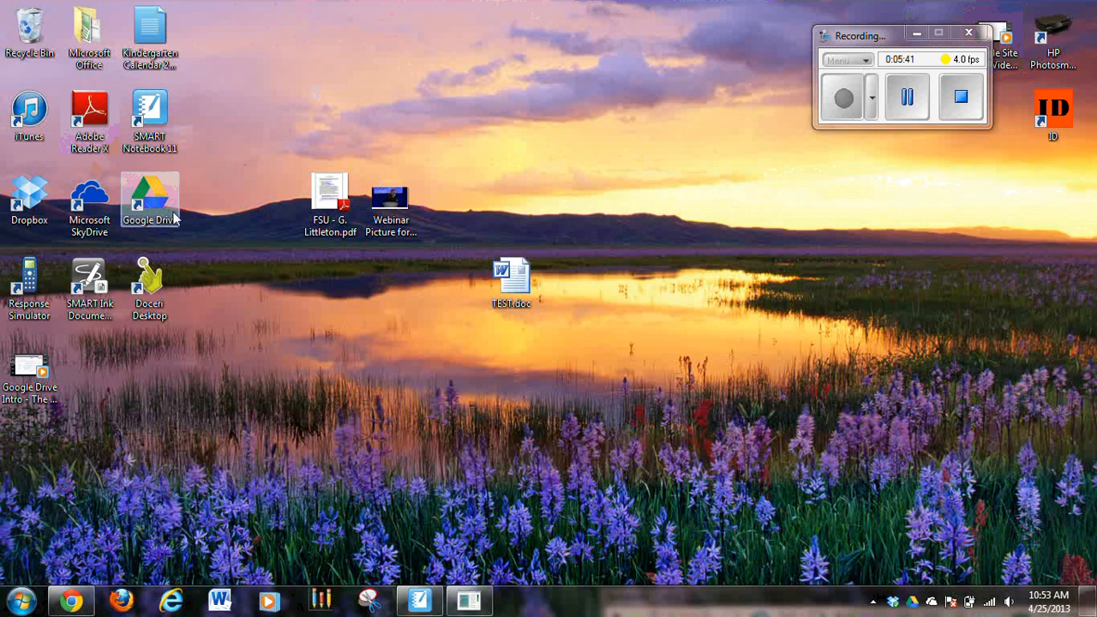
click(71, 600)
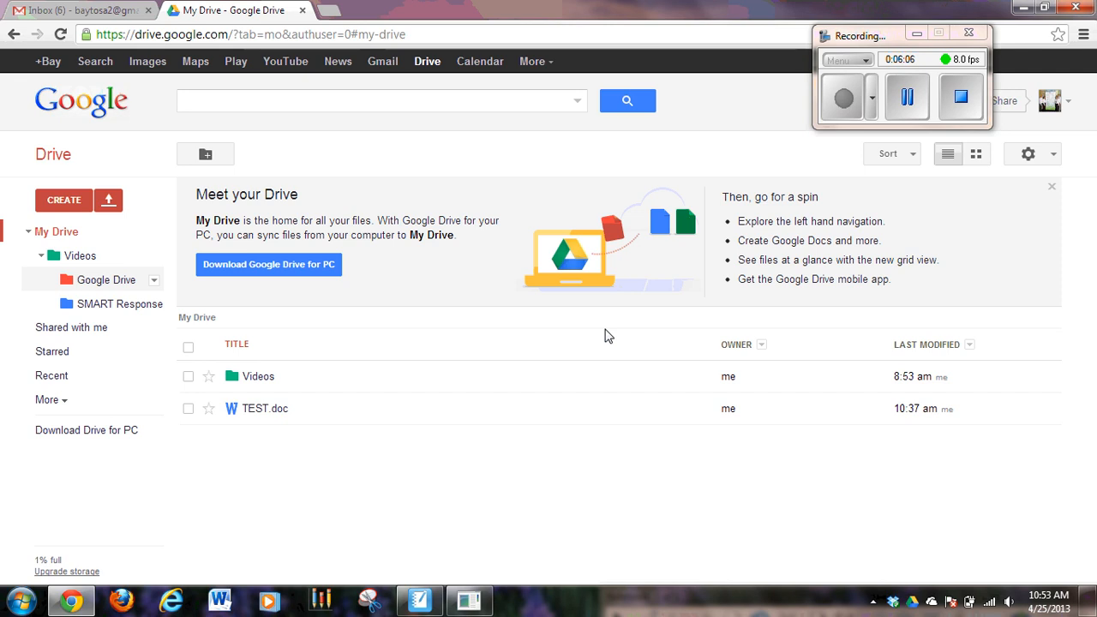
- Open the list of item types that can be created in My Drive
click(62, 202)
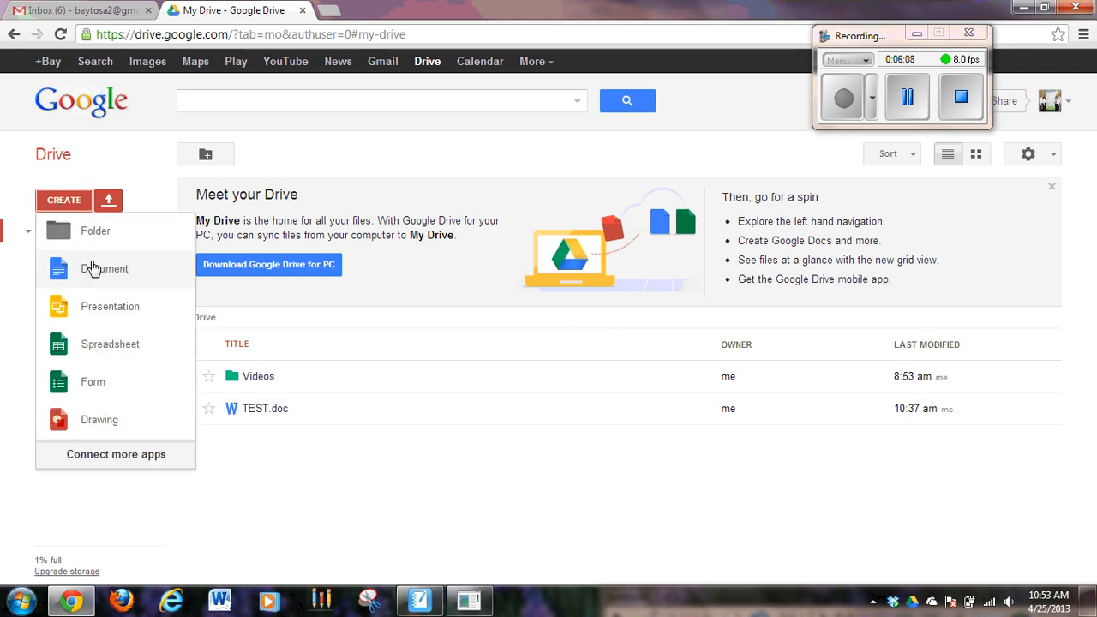